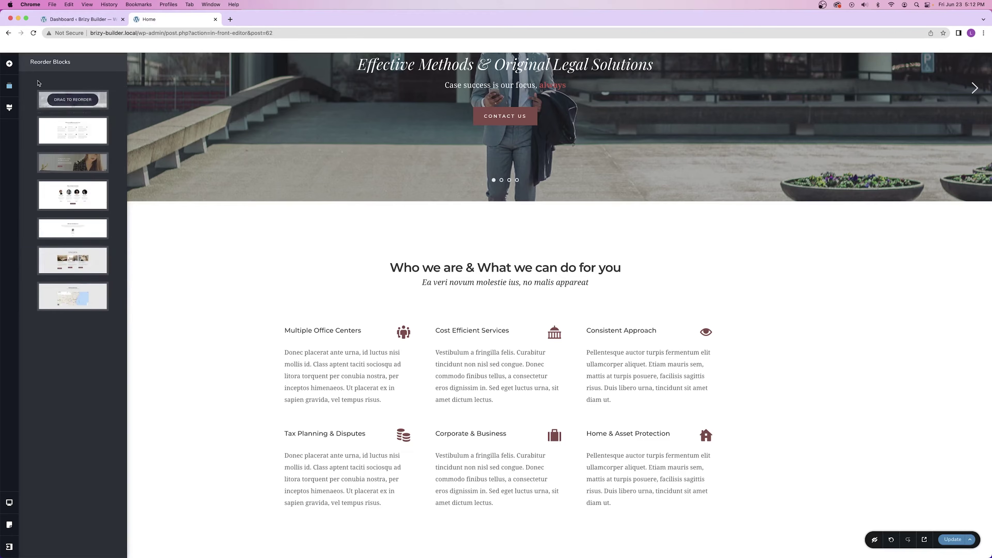
Insert the pink escalator block titled "Education costs money. But then so does ignorance" directly below the hero slider.
left_click(285, 237)
scroll(285, 238, "up", 4)
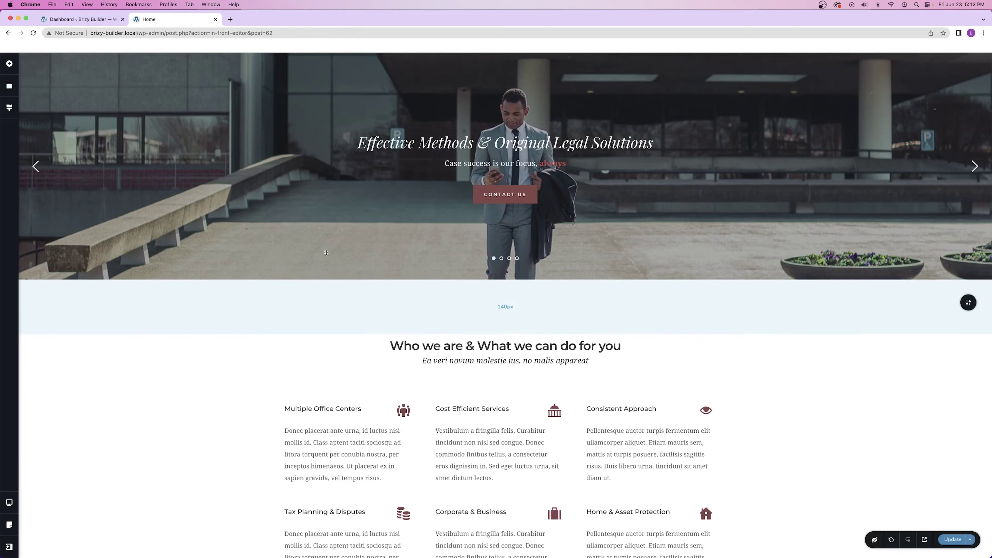
left_click(505, 280)
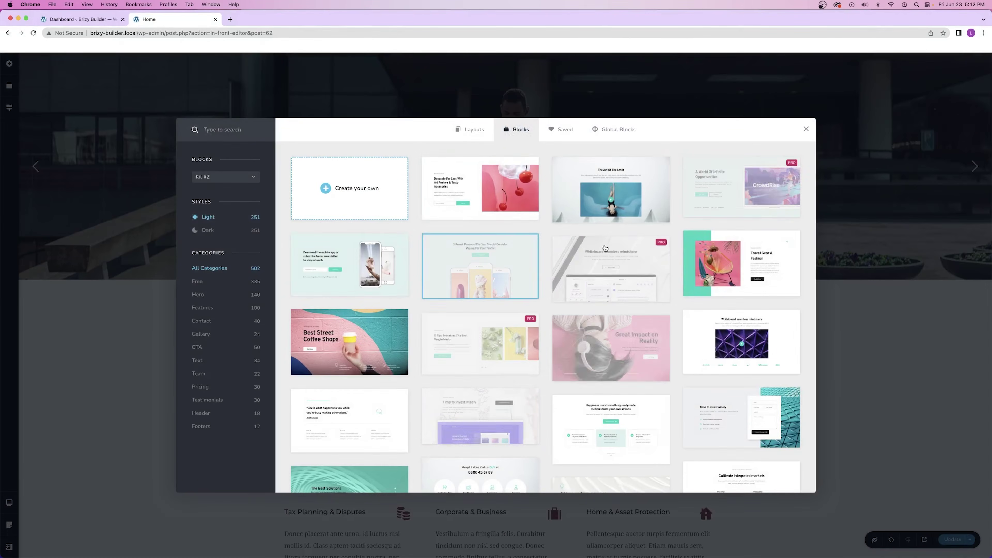
scroll(600, 351, "down", 10)
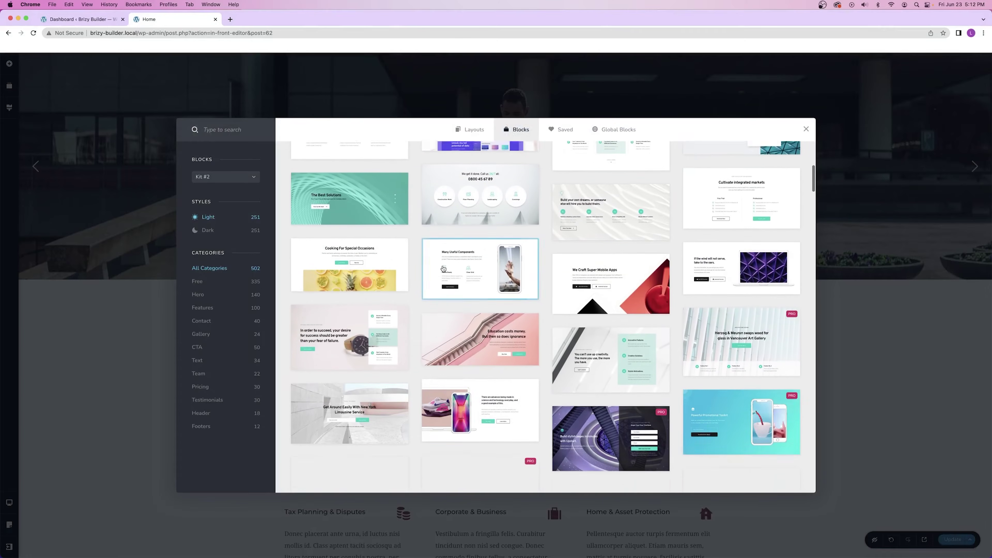
left_click(465, 330)
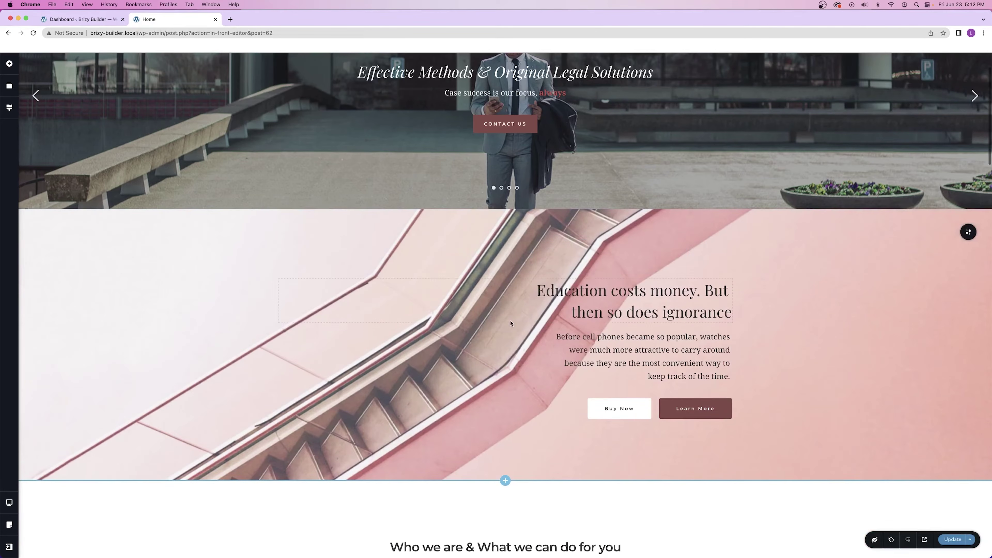
Delete the "Education costs money" block from the page.
right_click(851, 347)
left_click(968, 233)
left_click(968, 233)
left_click(968, 233)
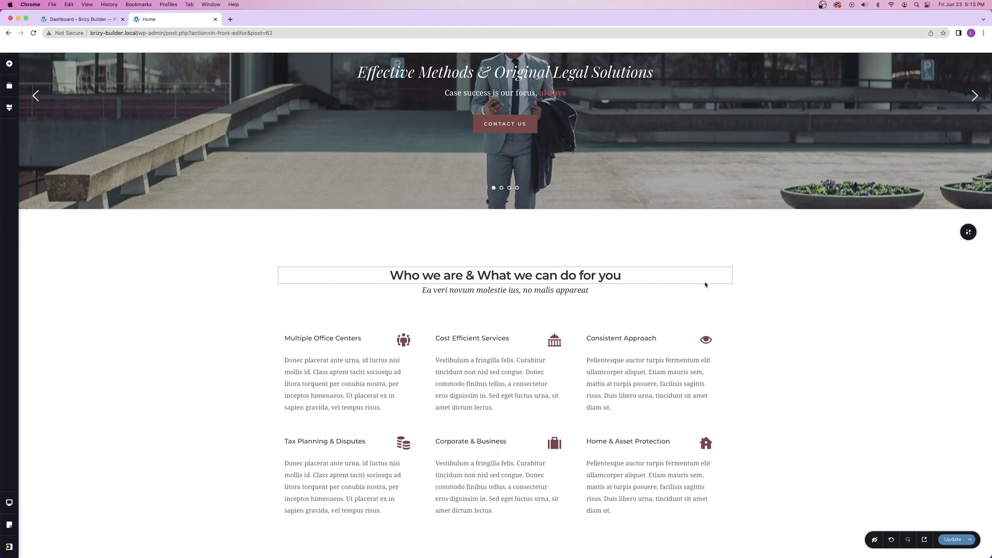
Adjust the top and bottom padding of the "Who we are & What we can do for you" section.
left_click_drag(509, 224, 506, 212)
scroll(510, 336, "down", 2)
mouse_move(506, 459)
left_mouse_down()
mouse_move(501, 394)
mouse_move(505, 540)
mouse_move(502, 465)
mouse_move(505, 475)
left_mouse_up()
Adjust the "A leading law firm" banner's top and bottom padding and resize its columns to 52% and 48%.
scroll(505, 429, "down", 8)
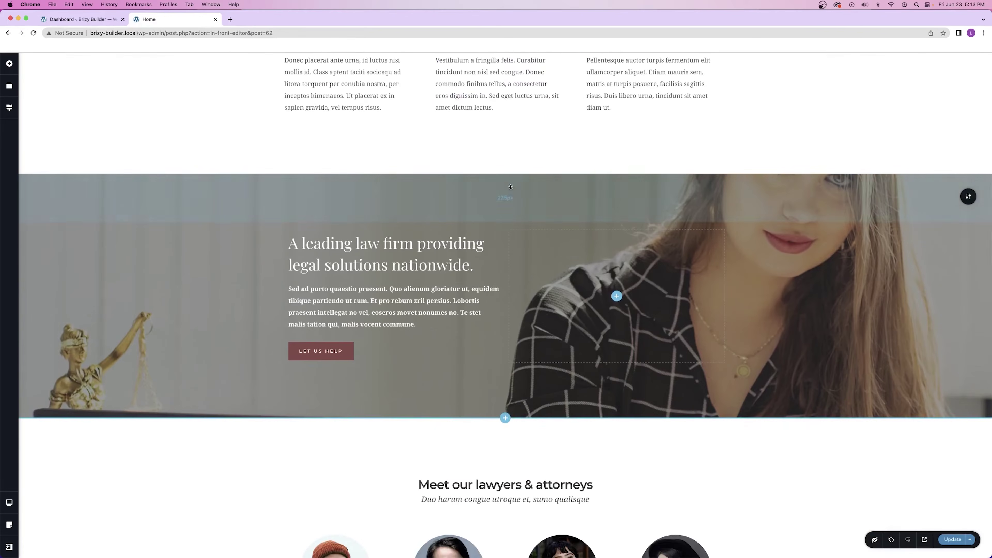
left_click_drag(508, 229, 507, 182)
left_click_drag(504, 421, 505, 437)
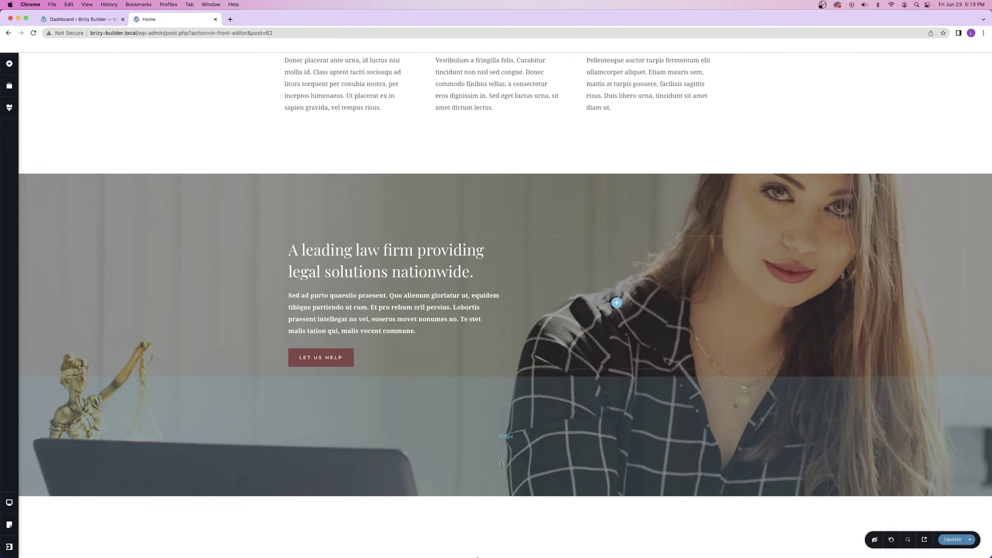
mouse_move(505, 303)
left_mouse_down()
mouse_move(453, 305)
mouse_move(514, 305)
left_mouse_up()
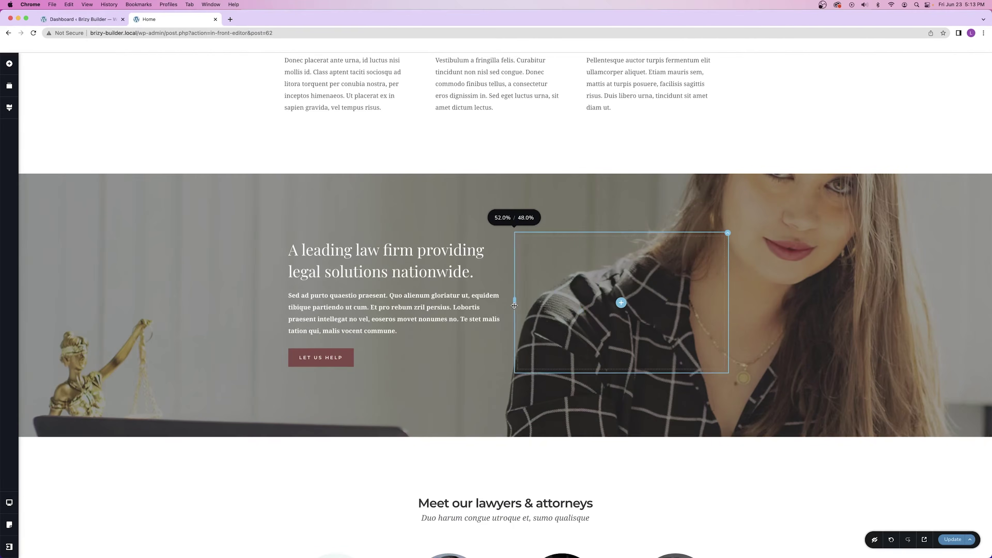
Add a blank custom block between the team section and the "What our clients think of us" section.
scroll(463, 296, "down", 10)
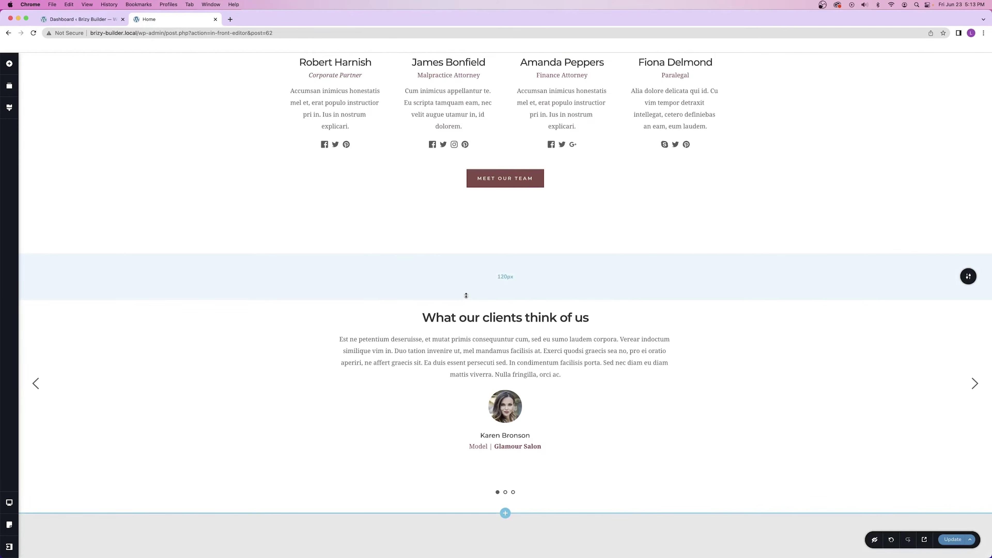
left_click(505, 253)
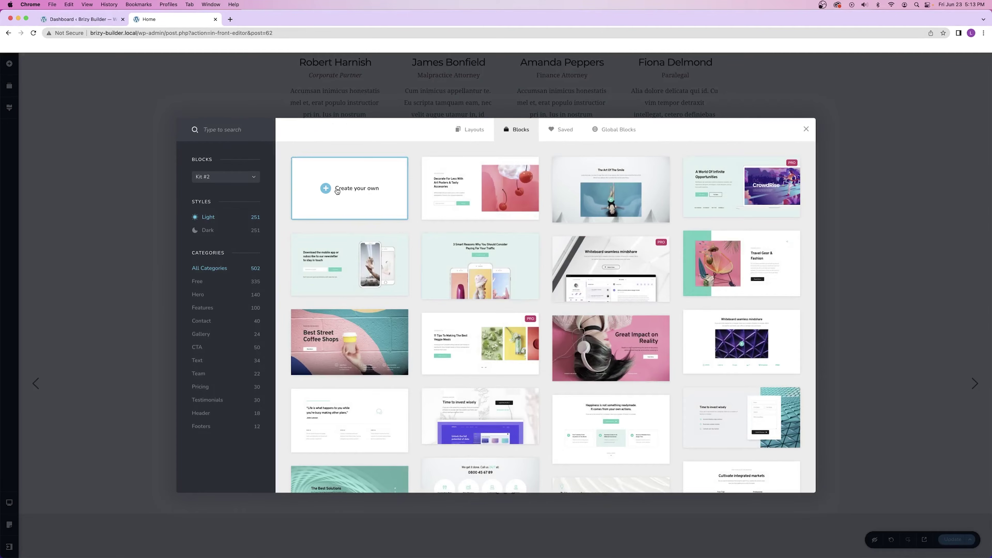
left_click(336, 190)
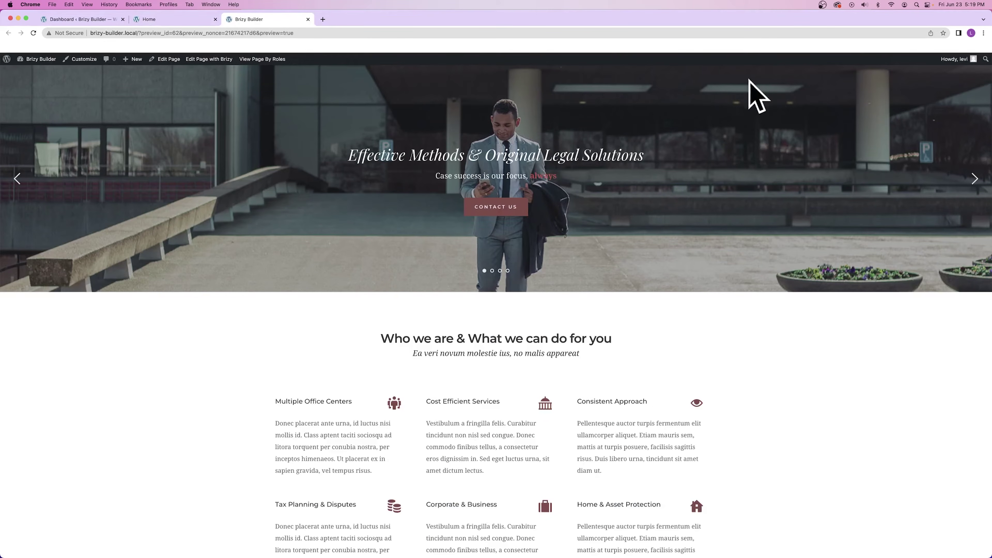
Look through the page preview down to the "Where you can find us" map, and close the preview.
scroll(243, 157, "down", 20)
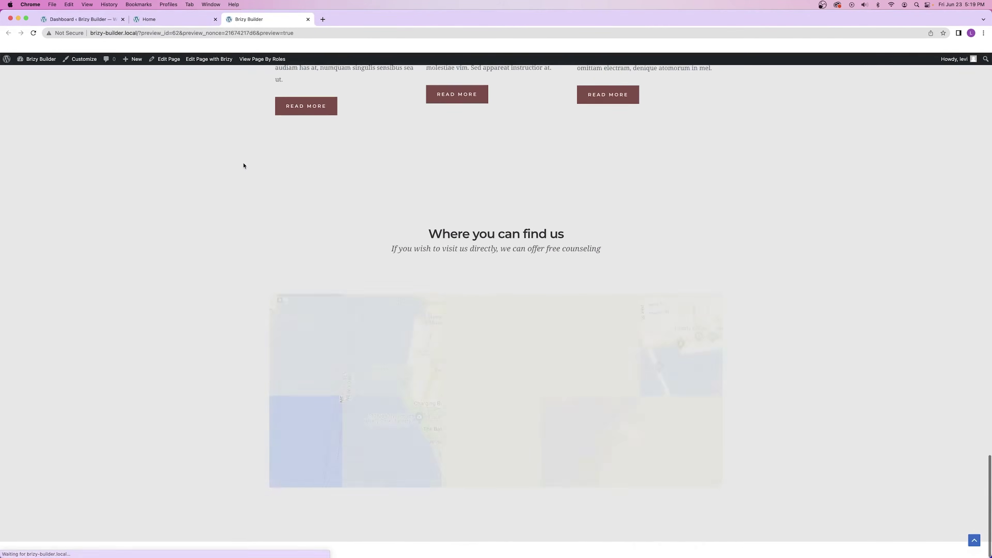
key("super+w")
Check the available Header blocks, return to all categories and add a blank custom block below the hero slider.
left_click(505, 280)
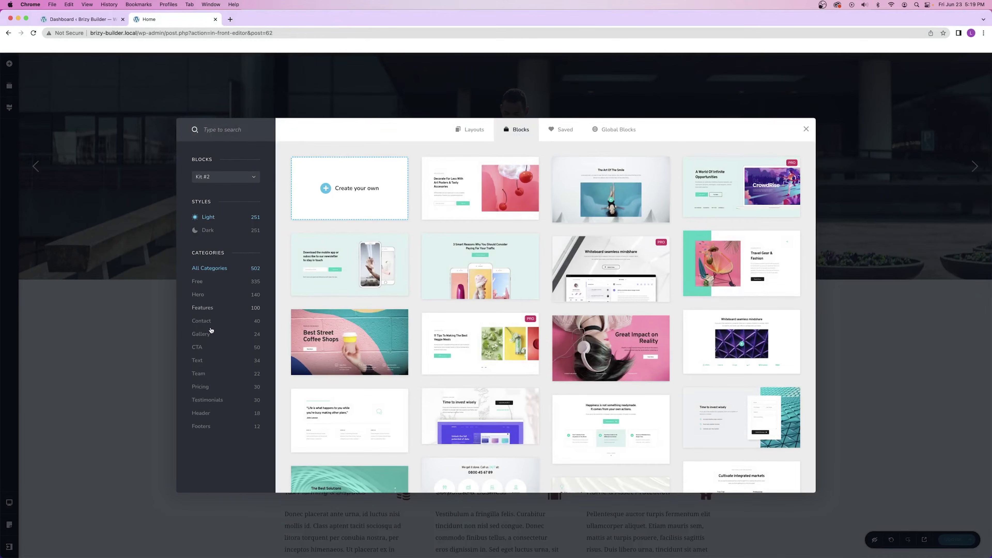
left_click(202, 413)
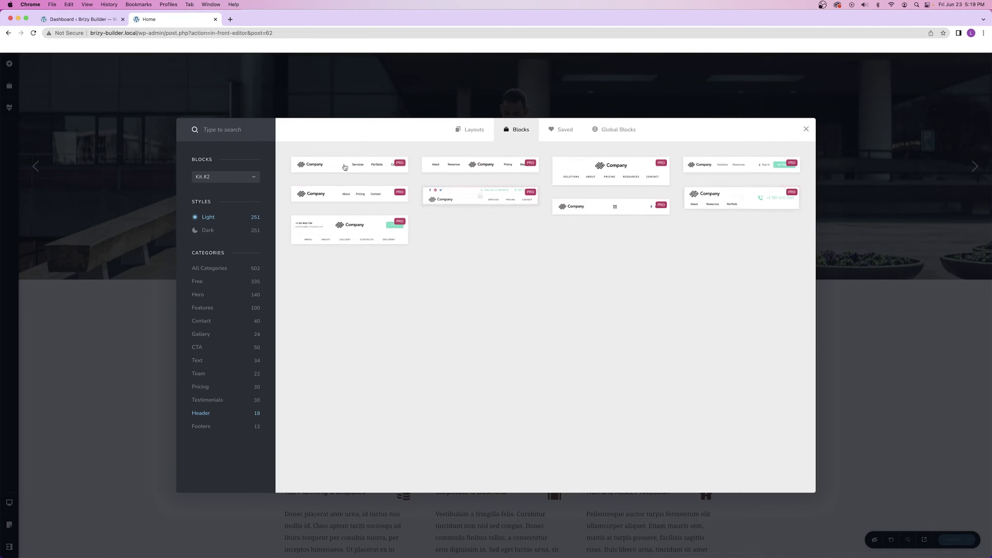
left_click(225, 269)
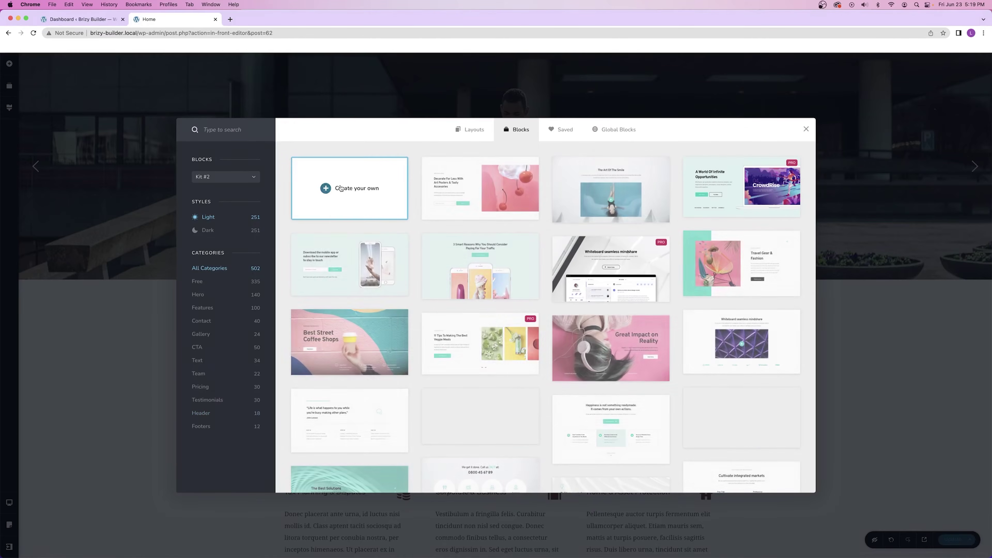
left_click(340, 188)
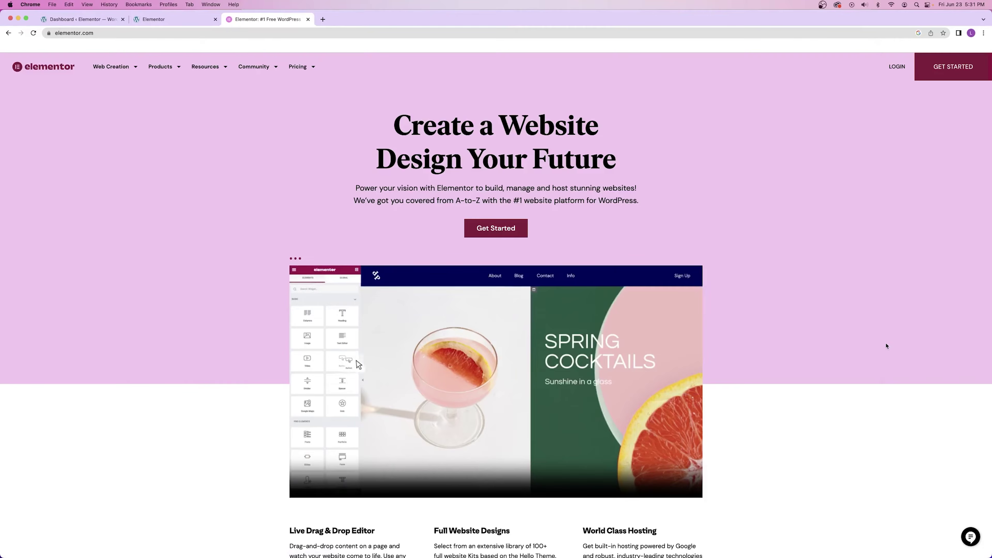
Look through the elementor.com home page, examining its features, resources, community and live editor sections.
scroll(885, 346, "down", 10)
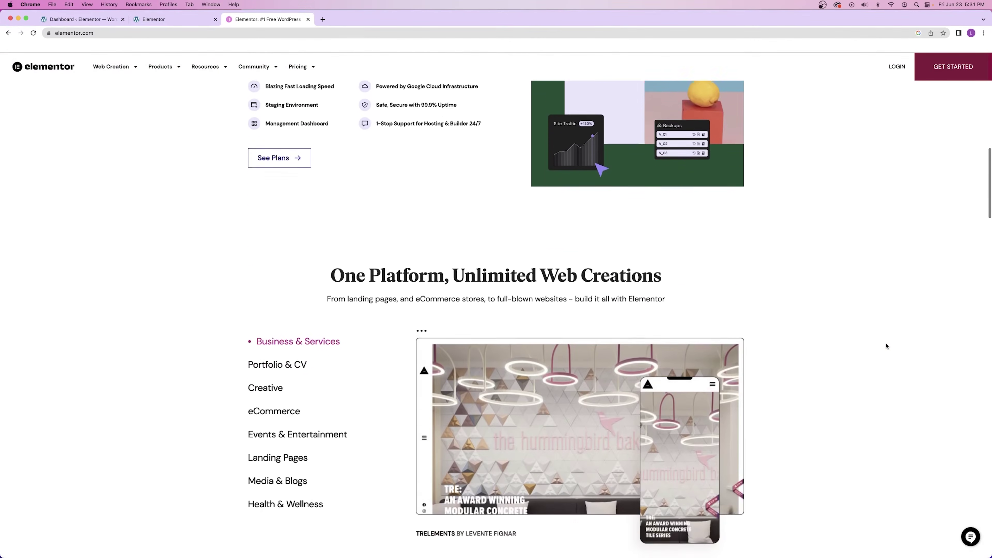
scroll(885, 346, "down", 15)
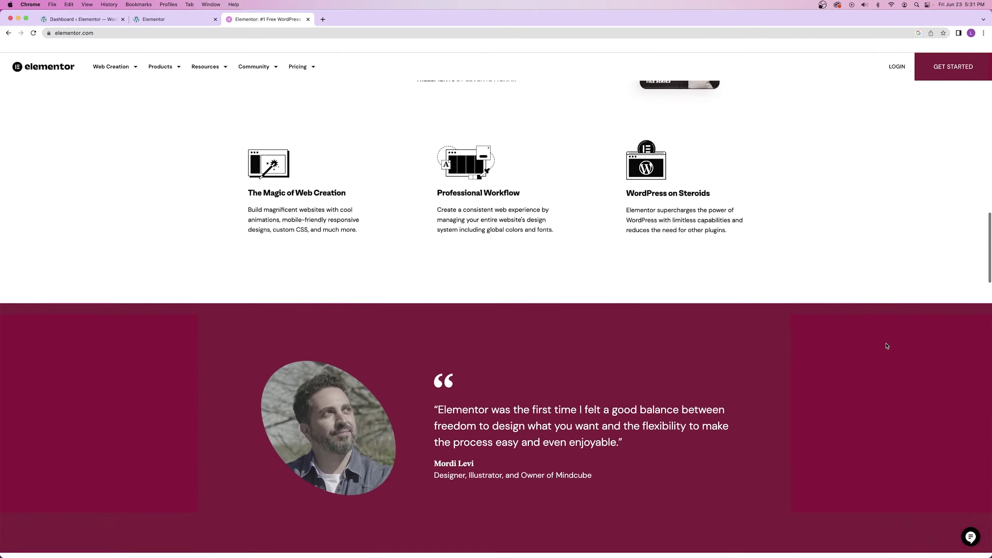
scroll(885, 346, "down", 11)
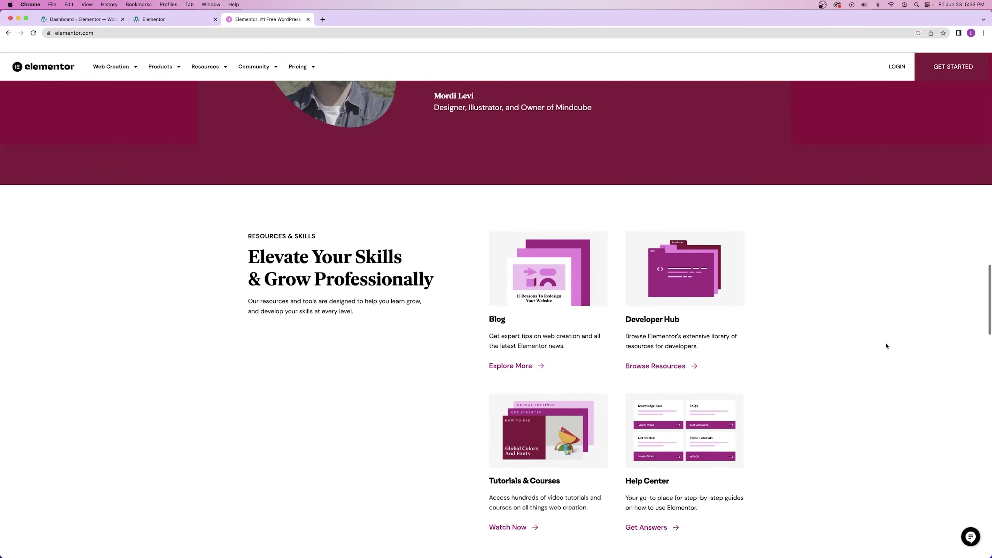
scroll(885, 346, "down", 10)
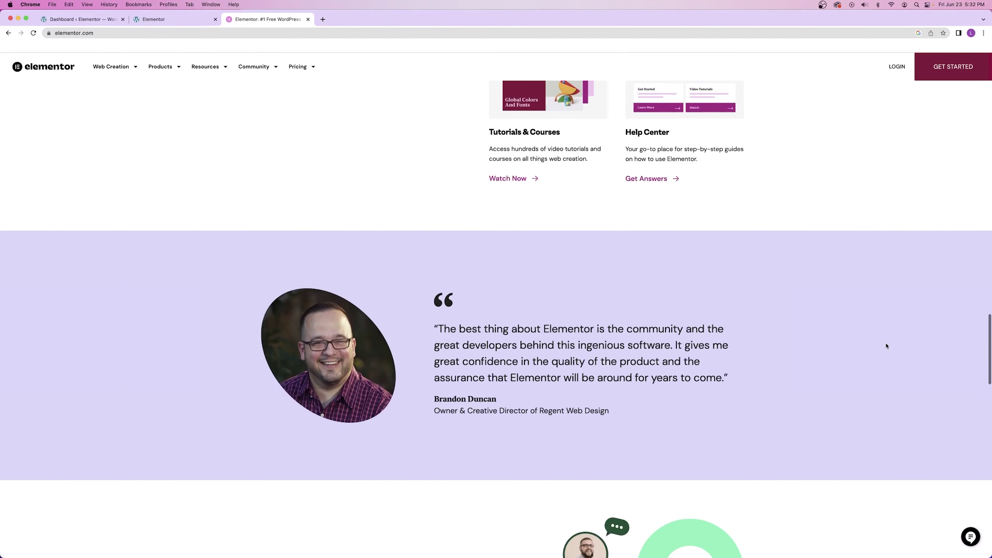
scroll(885, 346, "down", 10)
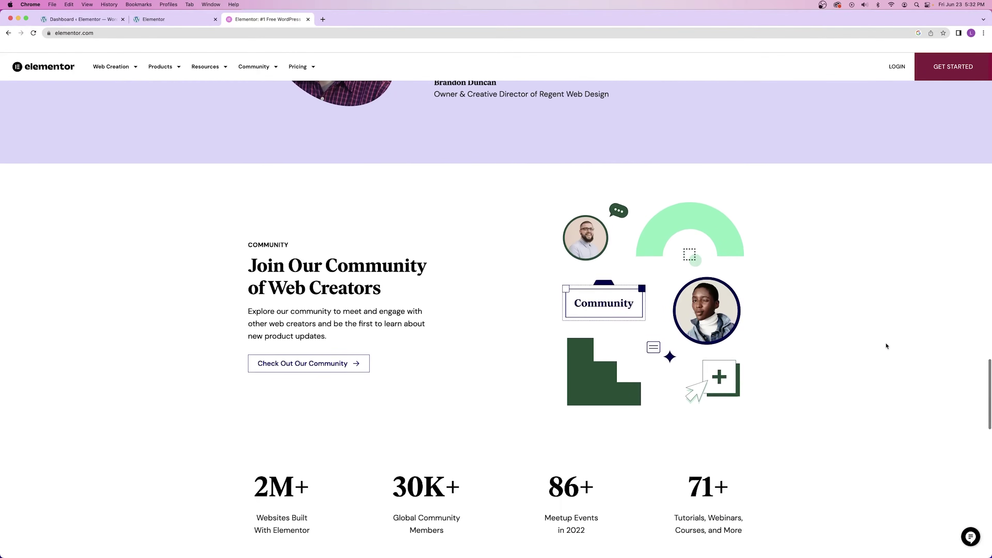
scroll(885, 346, "down", 10)
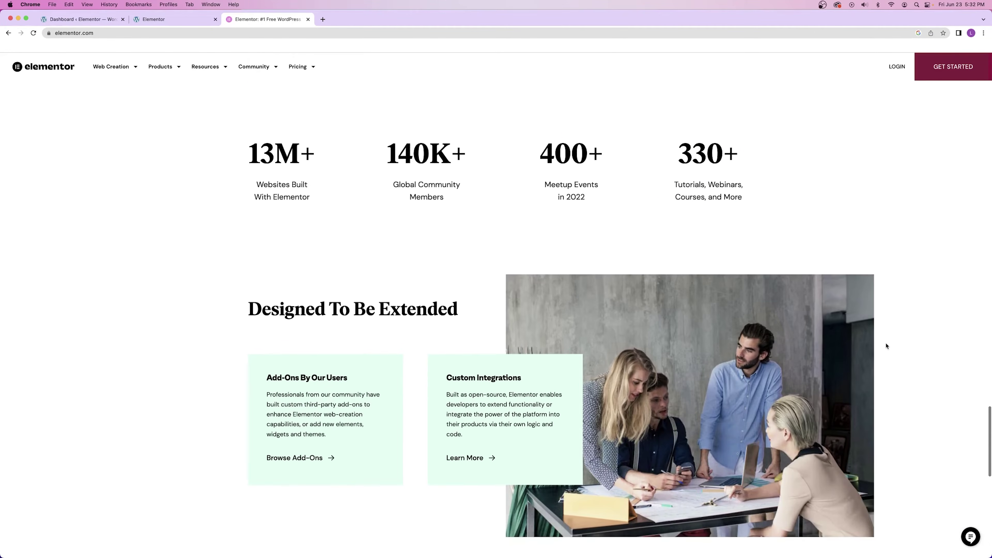
scroll(885, 346, "down", 10)
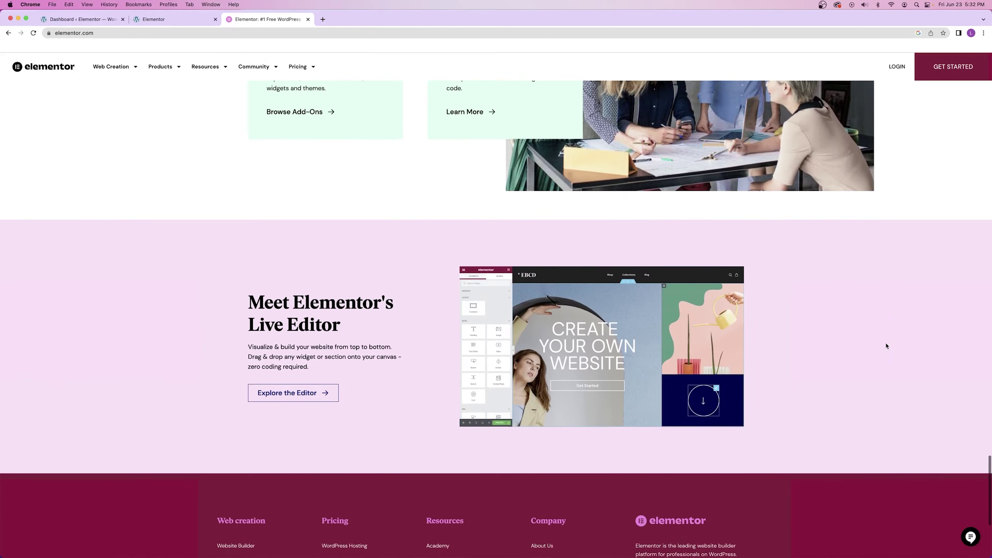
scroll(885, 346, "down", 3)
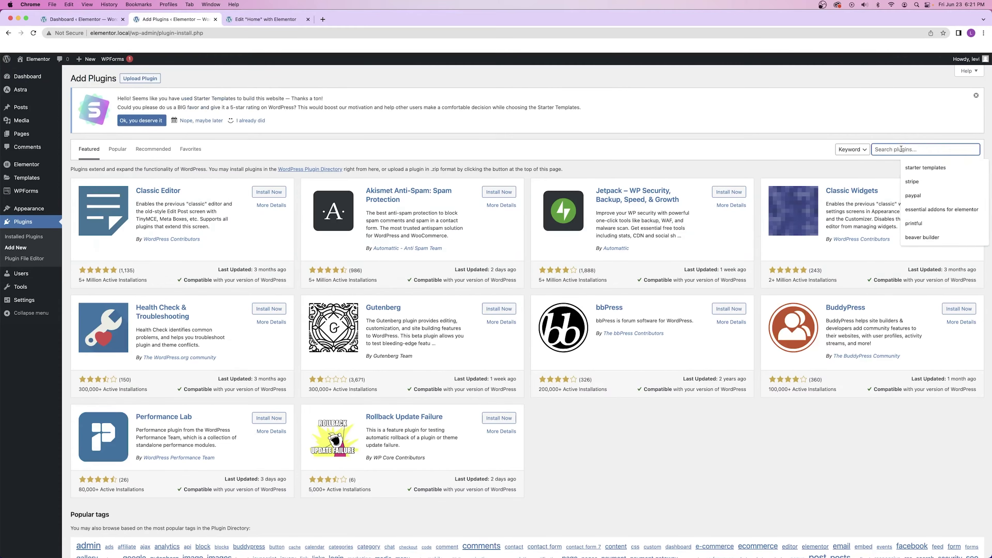
Install the Essential Addons for Elementor and Royal Elementor Addons plugins, and reload the Elementor editor.
left_click(503, 194)
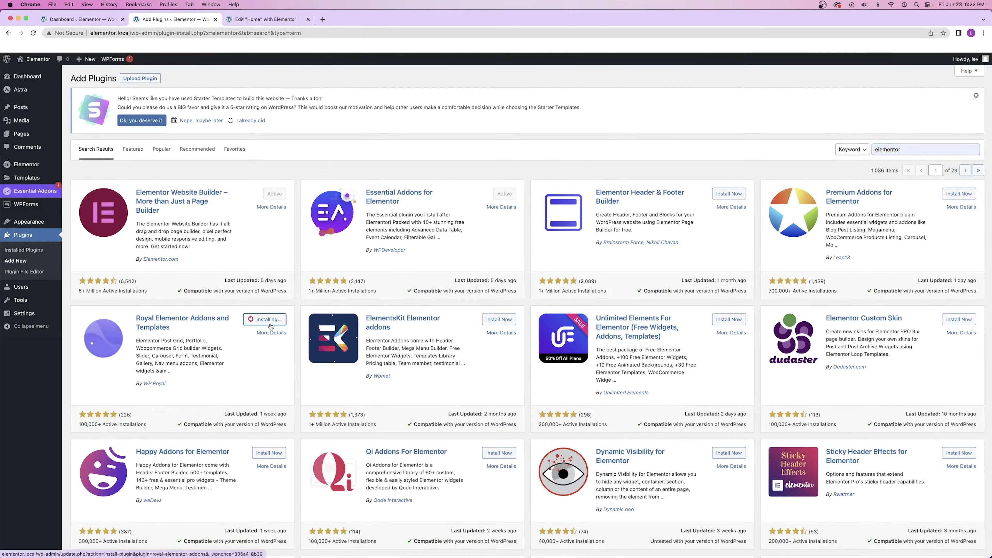
left_click(269, 321)
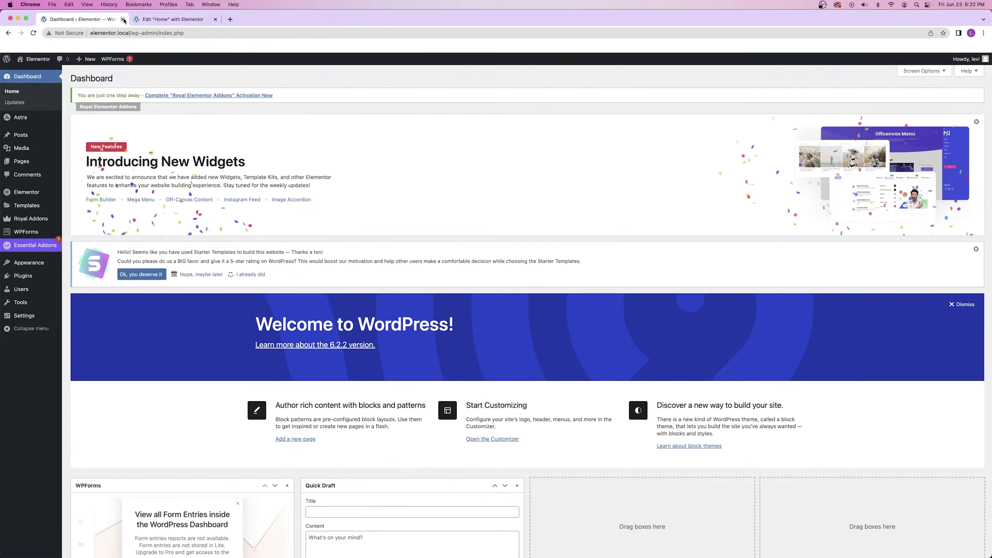
left_click(33, 33)
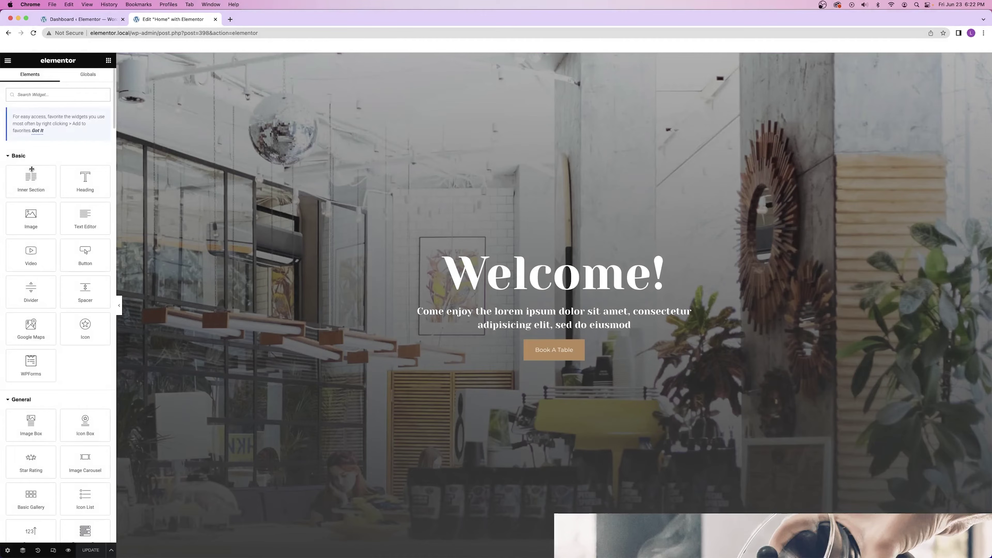
Examine the Royal Addons and Essential Addons widgets in the Elementor widget list.
scroll(32, 169, "down", 20)
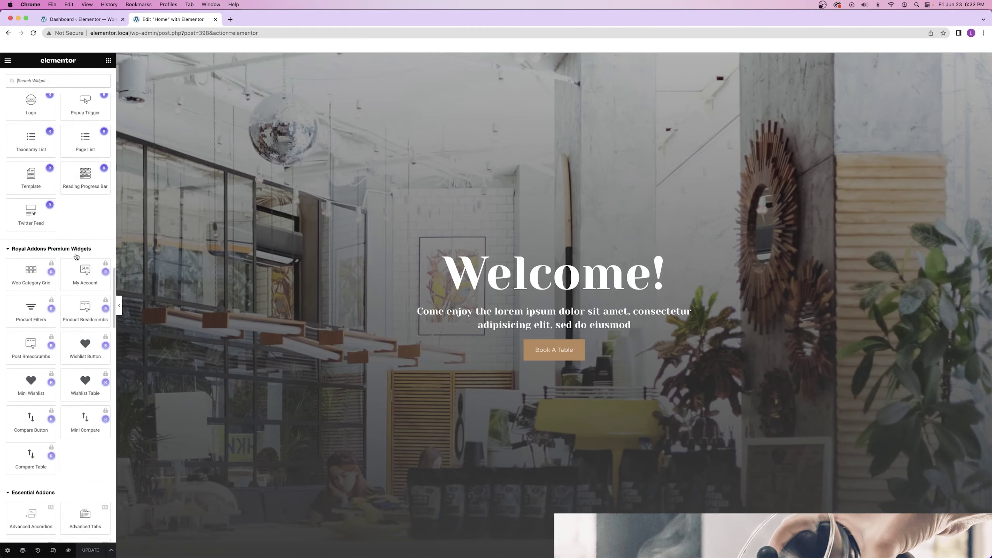
scroll(33, 257, "down", 10)
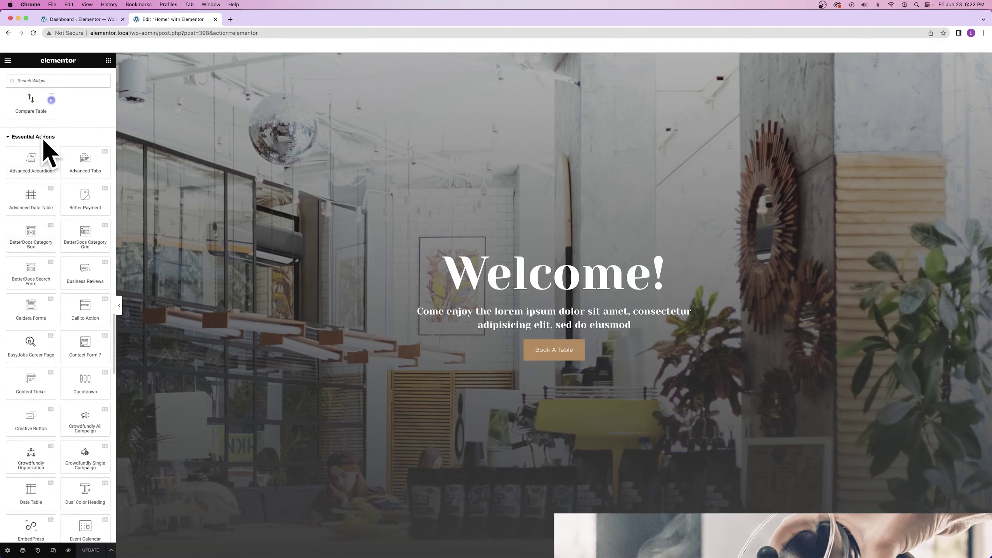
scroll(74, 258, "down", 15)
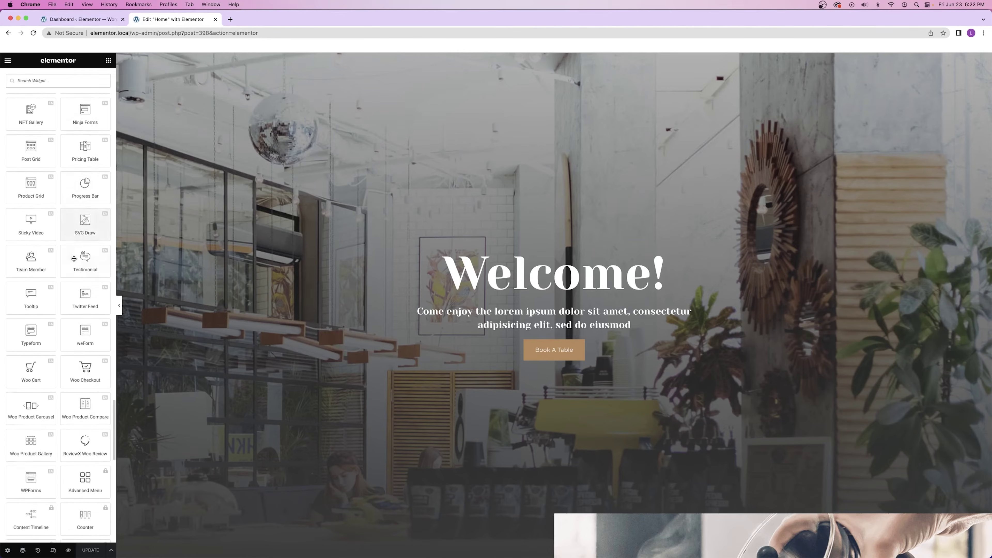
scroll(74, 259, "up", 20)
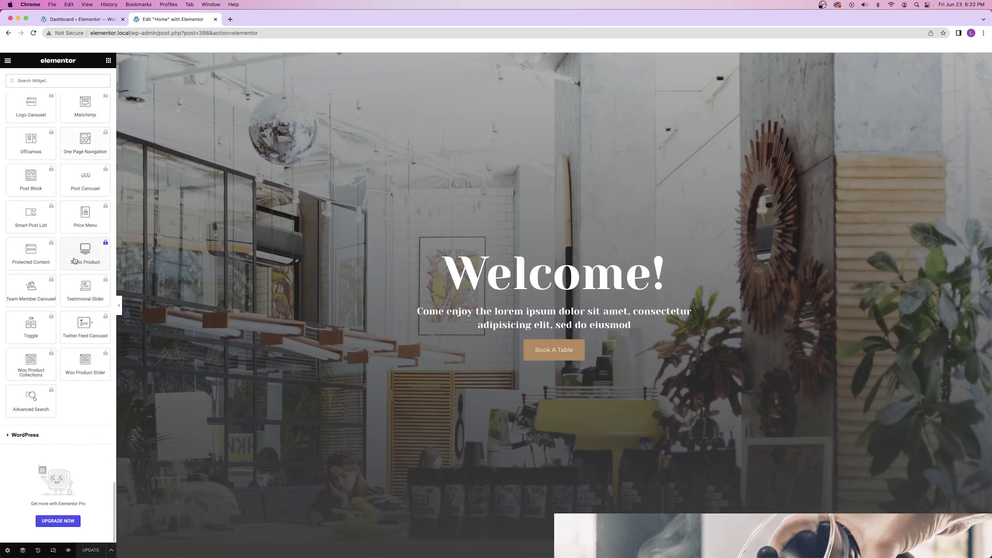
scroll(74, 258, "up", 20)
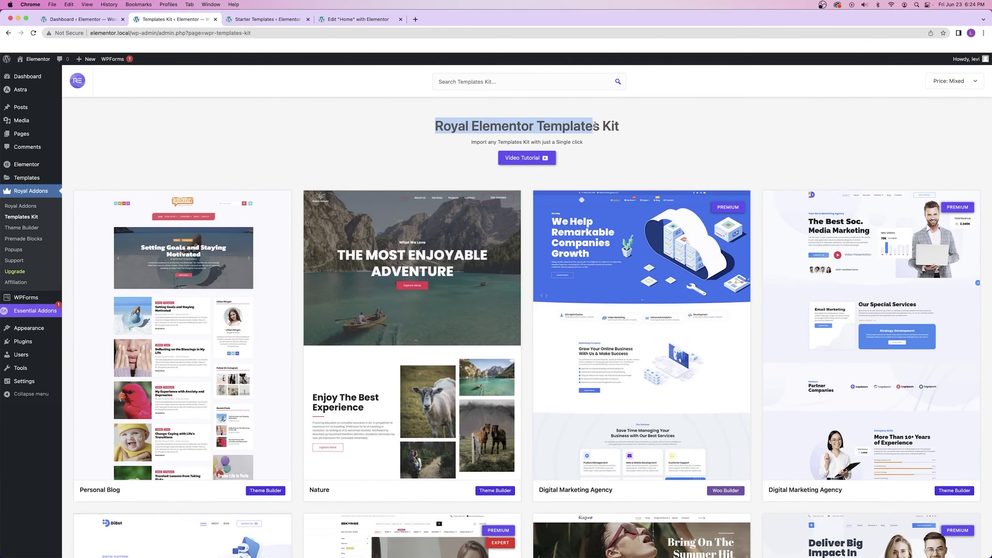
Browse the template designs in the Royal Elementor Templates Kit library.
scroll(415, 232, "down", 20)
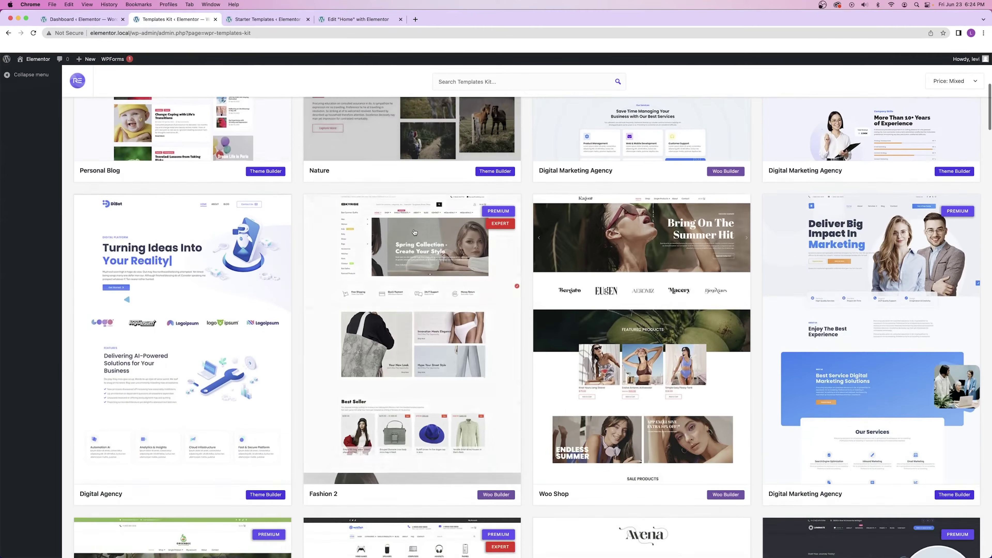
scroll(415, 233, "down", 20)
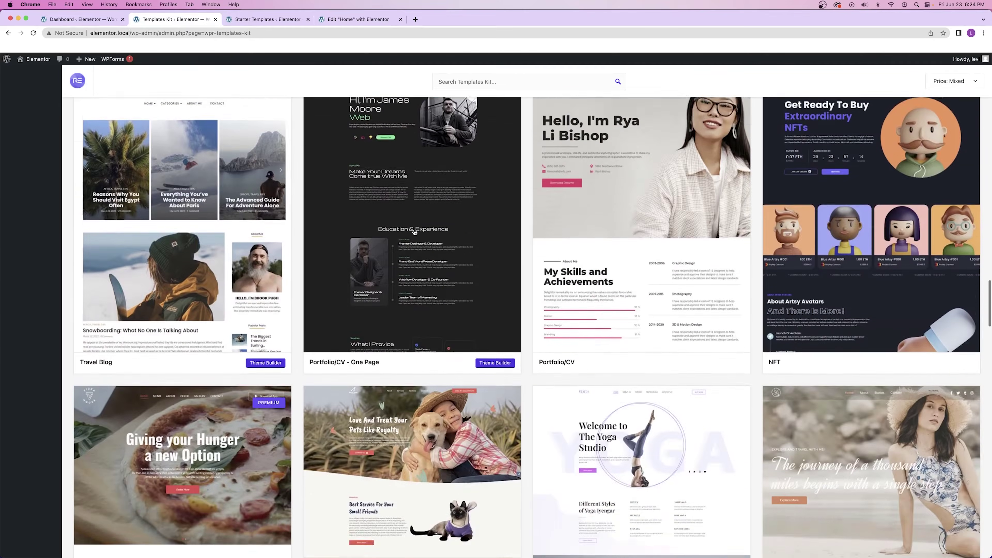
scroll(416, 231, "up", 20)
scroll(416, 231, "up", 20)
Switch to the Starter Templates library and browse its Elementor site designs.
left_click(266, 19)
scroll(392, 155, "down", 20)
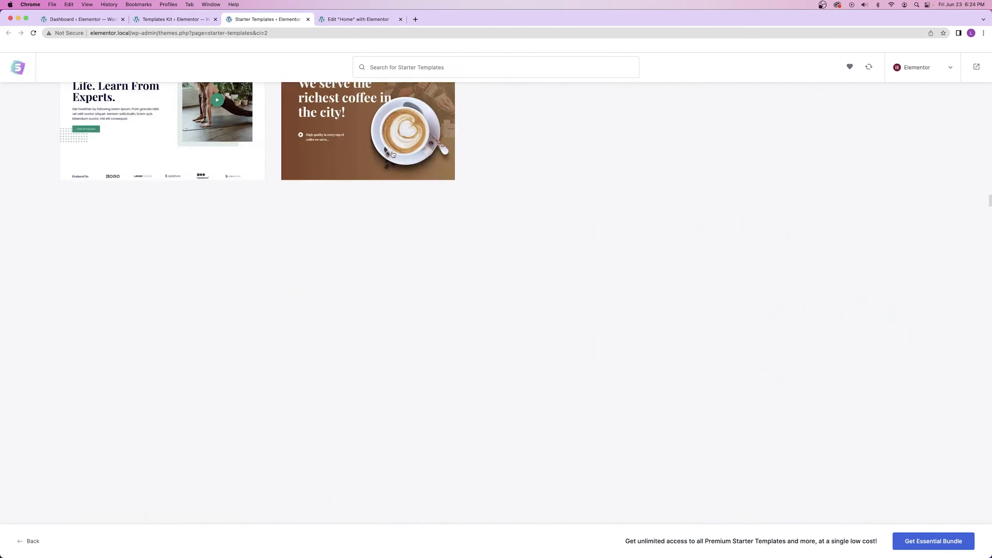
scroll(395, 155, "up", 20)
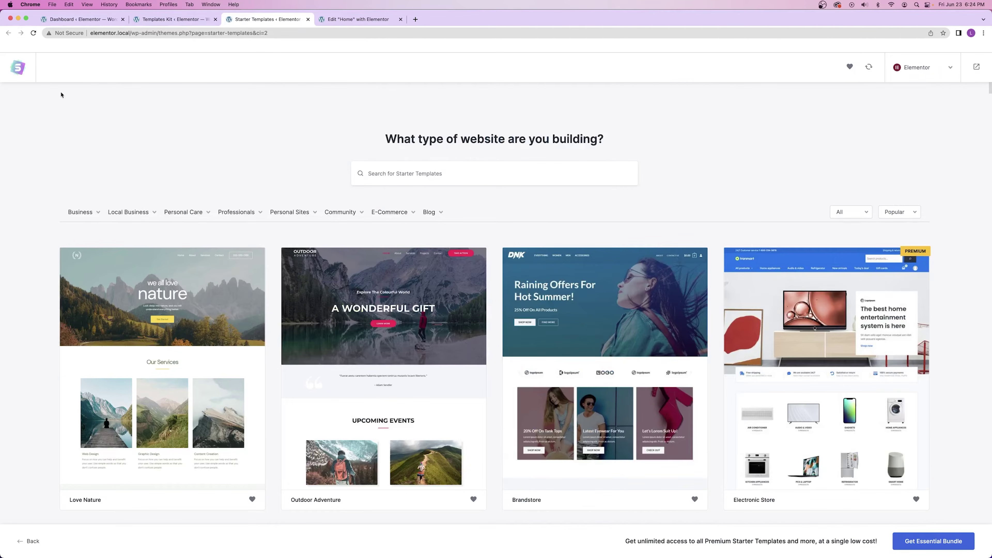
scroll(415, 189, "down", 20)
scroll(415, 189, "down", 20)
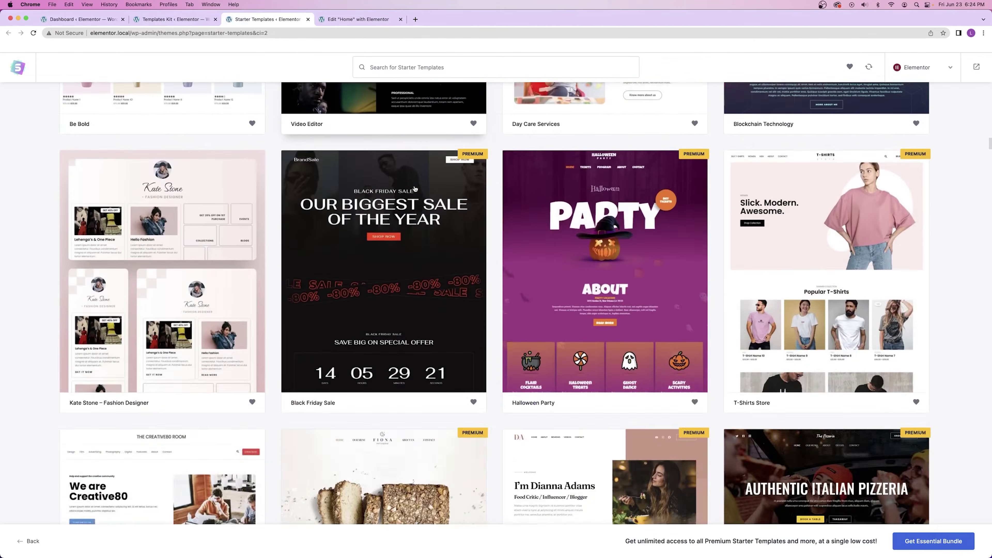
scroll(414, 189, "down", 20)
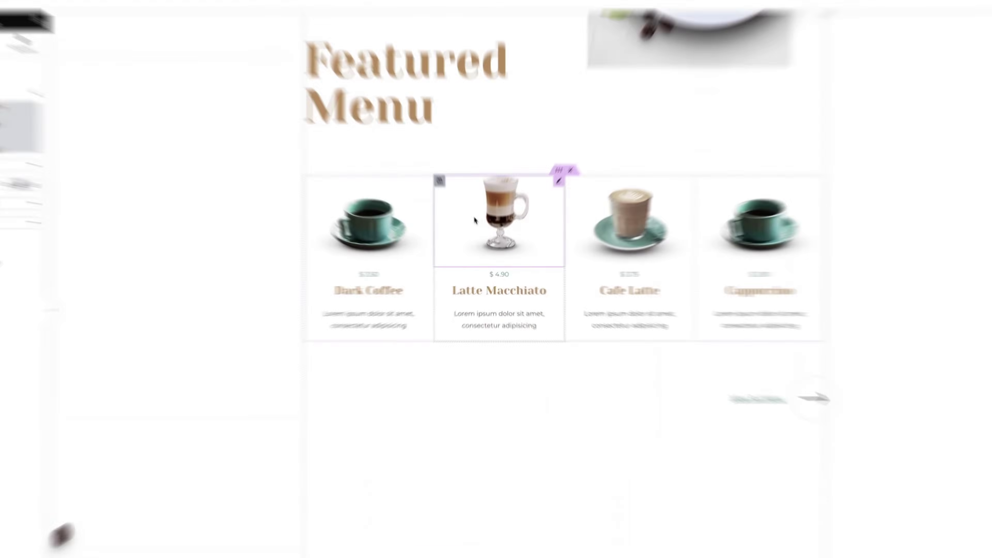
Open the media chooser for the Latte Macchiato image and browse the Pixabay free images without picking one.
left_click(46, 155)
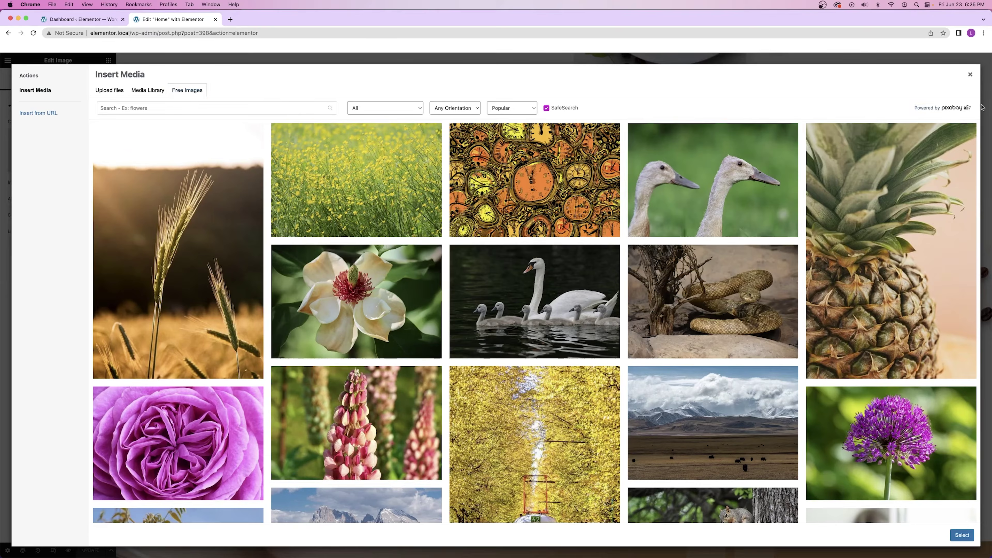
scroll(416, 235, "down", 15)
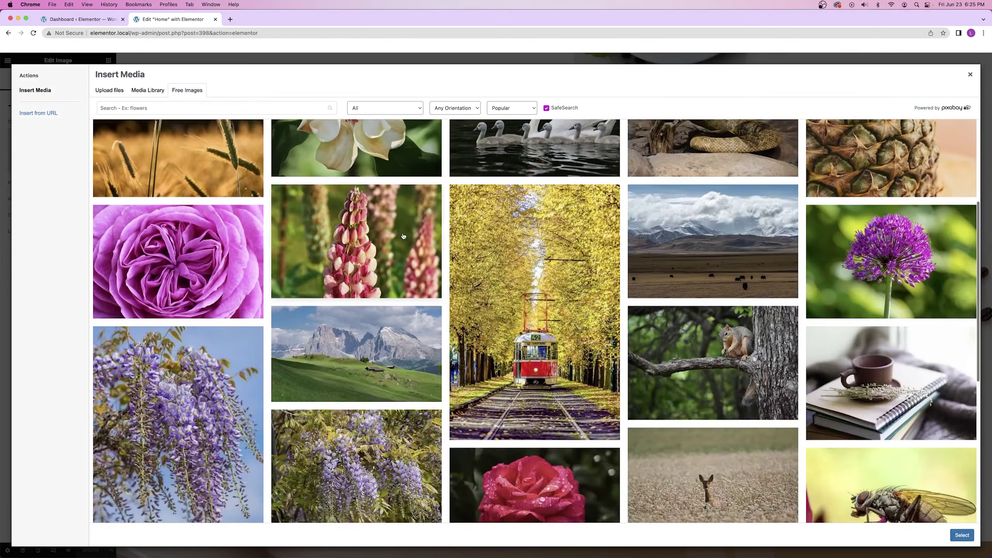
scroll(417, 235, "down", 10)
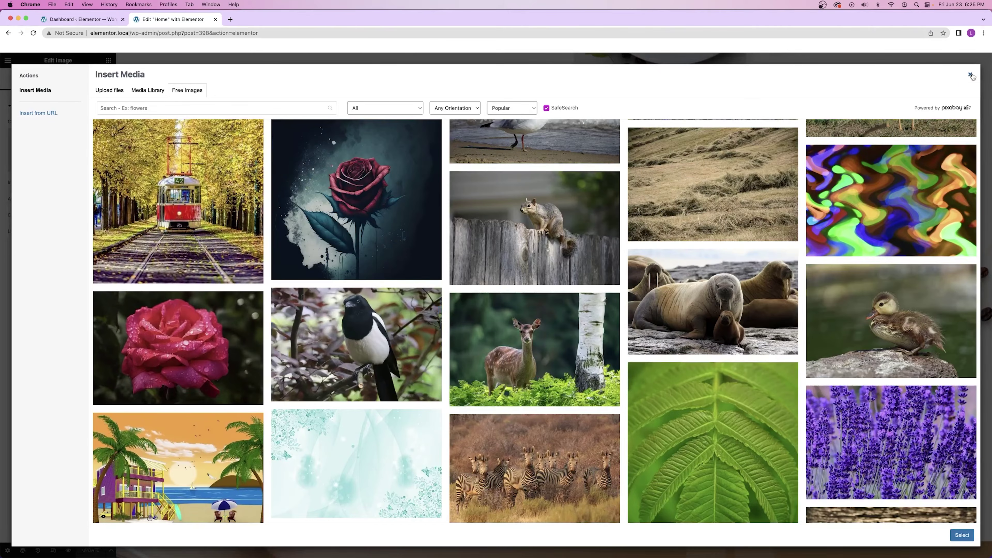
left_click(970, 75)
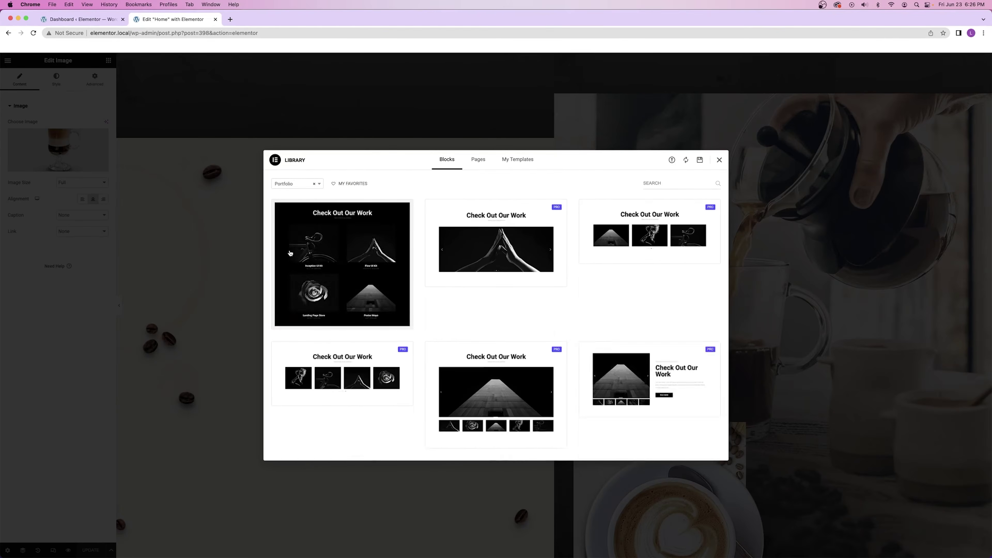
Browse the Portfolio blocks and the page templates in Elementor's own template library.
scroll(420, 257, "down", 4)
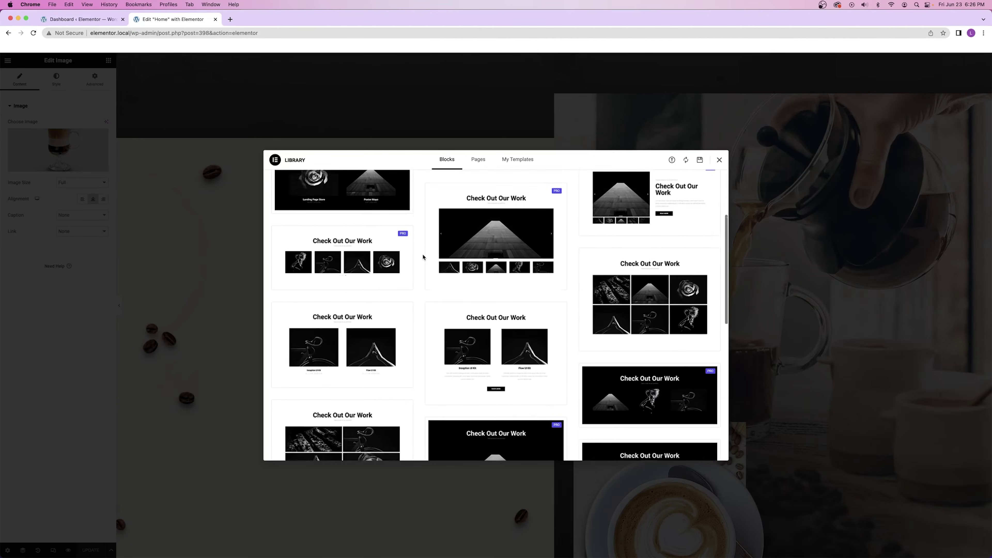
scroll(423, 257, "down", 3)
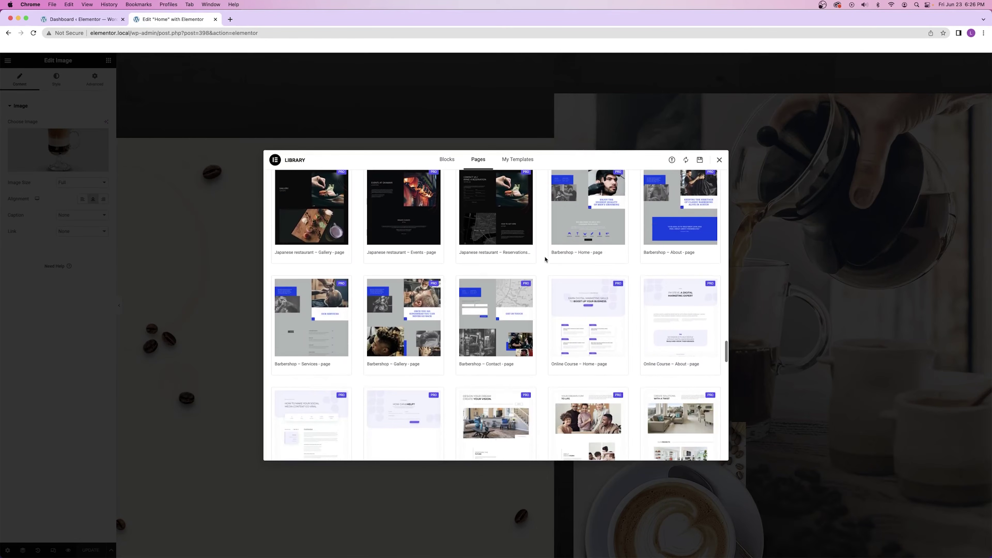
left_click(720, 160)
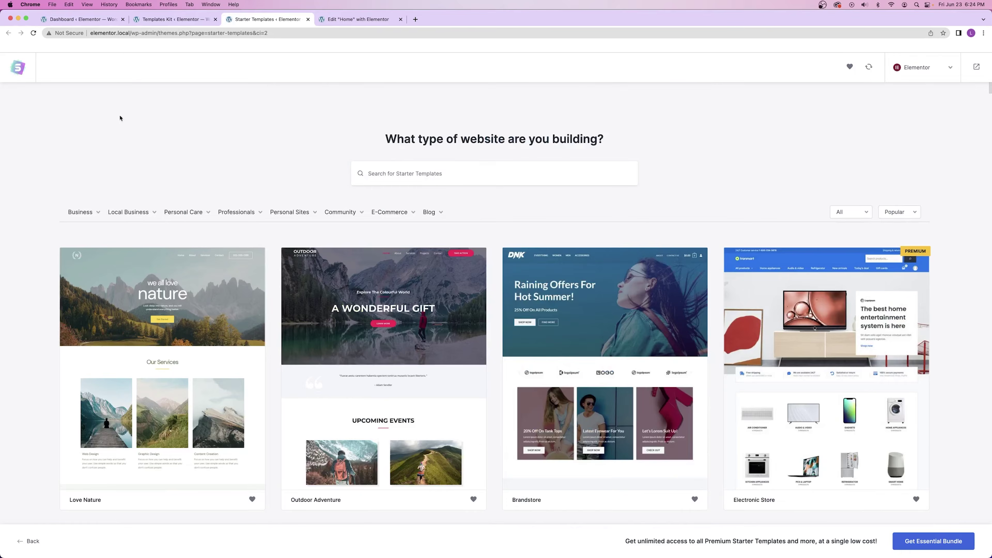
Return to the Starter Templates library and scan its store, restaurant and portfolio designs once more.
scroll(415, 189, "down", 10)
scroll(415, 188, "down", 15)
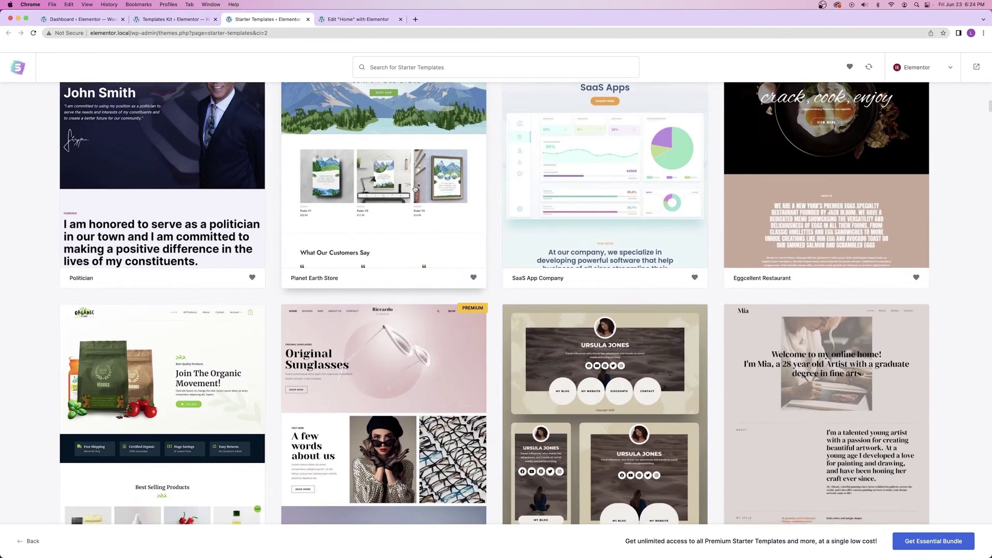
scroll(415, 188, "down", 15)
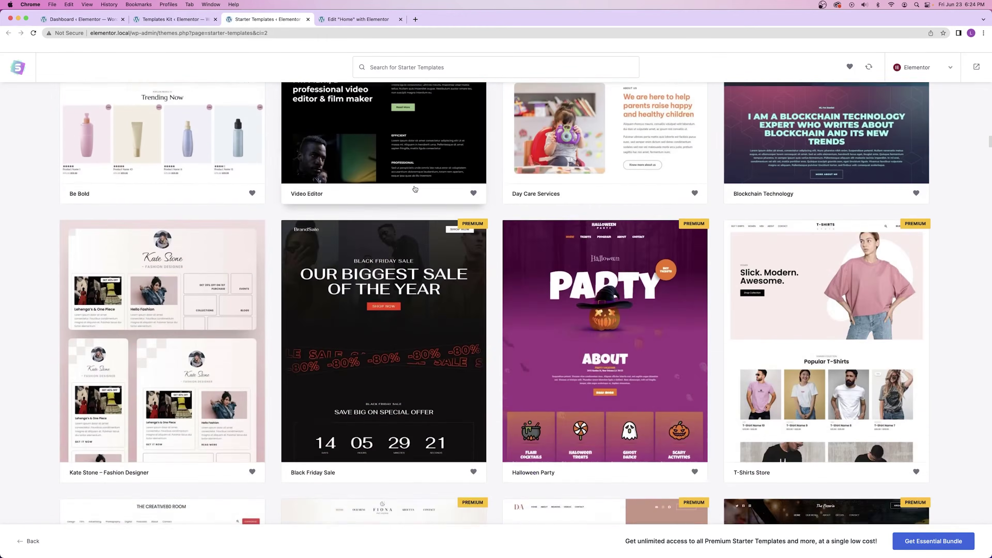
scroll(414, 189, "down", 10)
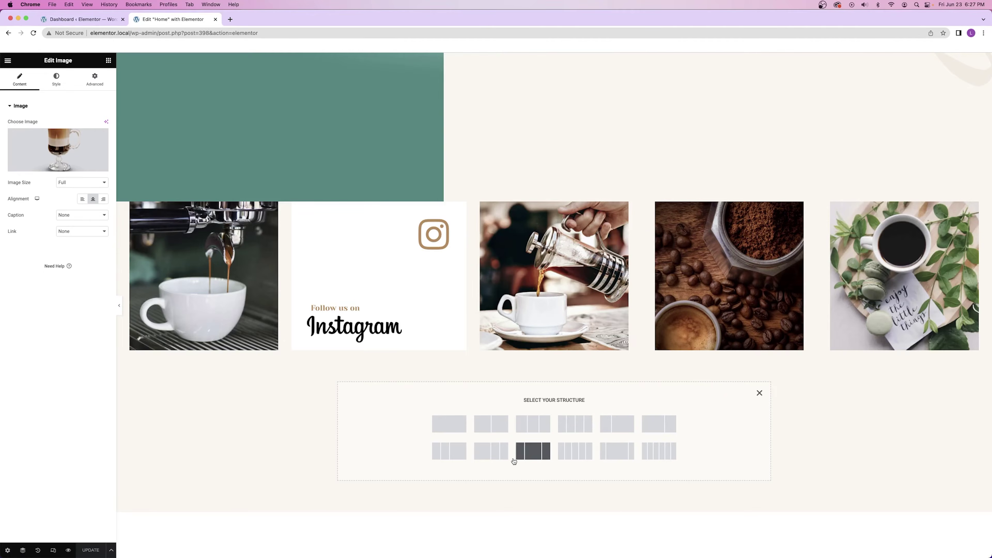
Insert a new section below the Instagram photo row and pick the Heading widget for it.
left_click(514, 461)
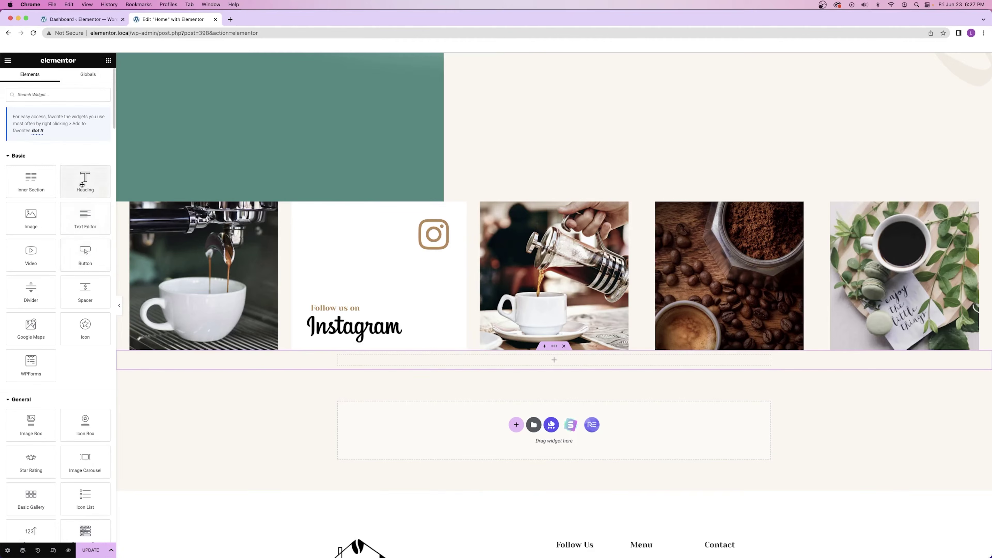
left_click(84, 174)
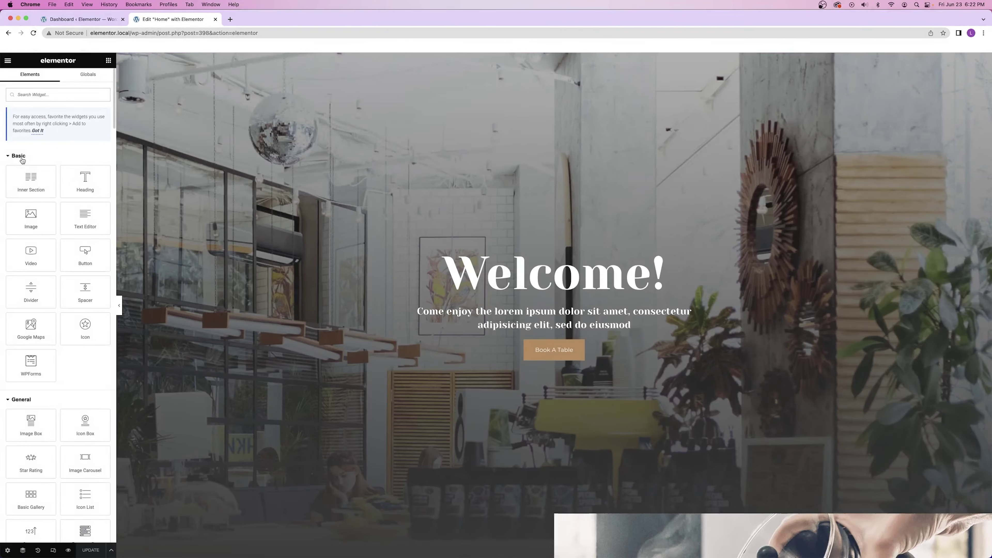
Add a one-column section below the Instagram photo row and place a Heading widget in it.
scroll(51, 144, "down", 8)
scroll(51, 143, "down", 15)
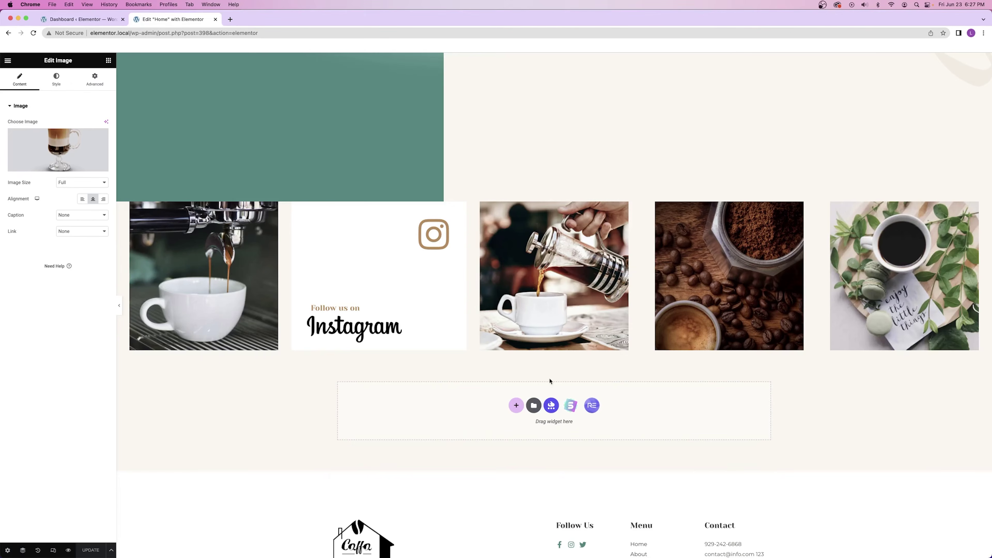
left_click(516, 406)
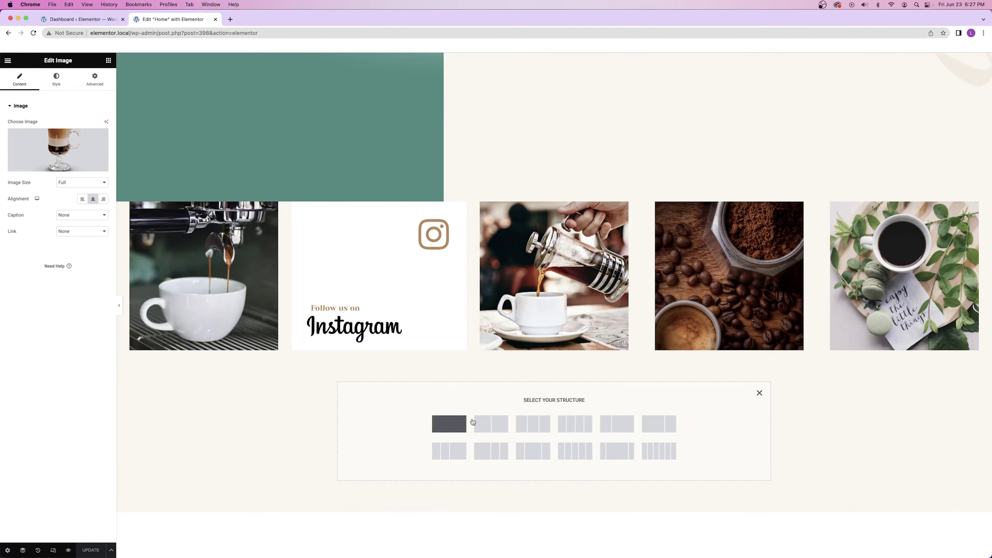
left_click(449, 424)
left_click(86, 183)
Add a Text Editor, a Divider and a Button widget below the heading in the new section.
left_click(108, 61)
left_click(85, 220)
left_click(108, 61)
left_click(32, 291)
left_click(108, 60)
left_click(85, 255)
left_click(94, 80)
Set the heading text to "EXAMPLE HEADING" and enlarge its font size.
double_click(467, 287)
type("EXAMPLE HEADING")
left_click(56, 80)
left_click(103, 140)
left_click_drag(14, 201, 29, 205)
Replace the text block's content with the "Sed ut perspiciatis unde omnis iste natus" placeholder paragraph and center-align it.
left_click(500, 300)
left_click(57, 172)
key("super+a")
type("\"Sed ut perspiciatis unde omnis iste natus error sit voluptatem accusantium doloremque laudantium, totam rem aperiam, eaque ipsa quae ab illo inventore veritatis et quasi architecto beatae vitae dicta sunt explicabo. Nemo enim ipsam voluptatem quia voluptas sit aspernatur aut odit aut fugit, sed quia consequuntur magni dolores eos qui ratione voluptatem sequi nesciunt. Neque porro quisquam est, qui dolorem ipsum quia dolor sit amet, consectetur, adipisci velit, sed quia non numquam eius modi tempora incidunt ut labore et dolore magnam aliquam quaerat voluptatem. Ut enim ad minima veniam, quis nostrum exercitationem ullam corporis suscipit laboriosam, nisi ut aliquid ex ea commodi consequatur? Quis autem vel eum iure reprehenderit qui in ea voluptate velit esse quam nihil molestiae consequatur, vel illum qui dolorem eum fugiat quo voluptas nulla pariatur?\"")
left_click(56, 79)
left_click(83, 125)
Change the button's text to "Learn More" and center the button beneath the divider.
left_click(554, 378)
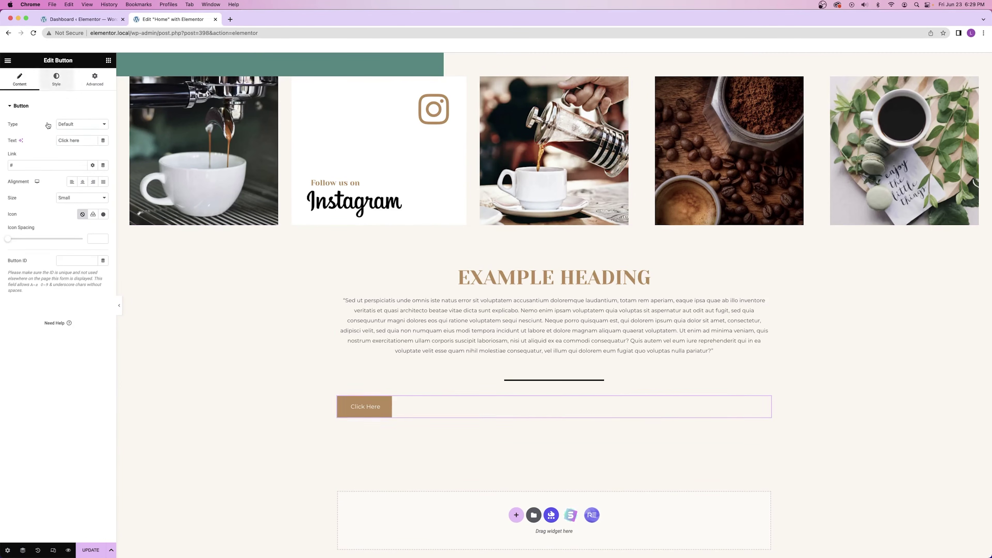
left_click(72, 141)
Give the new section a background image of baristas preparing coffee, filling the section's full width.
left_click(55, 192)
left_click(82, 304)
left_click(82, 320)
Apply a classic background overlay to the section and choose a color for it.
left_click(36, 371)
left_click(93, 196)
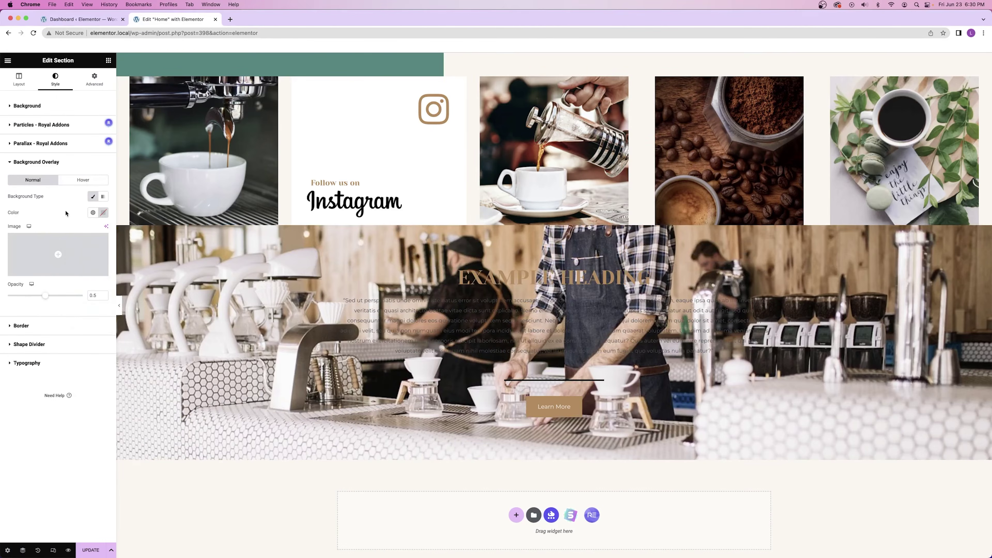
left_click(103, 212)
left_click_drag(78, 266, 24, 244)
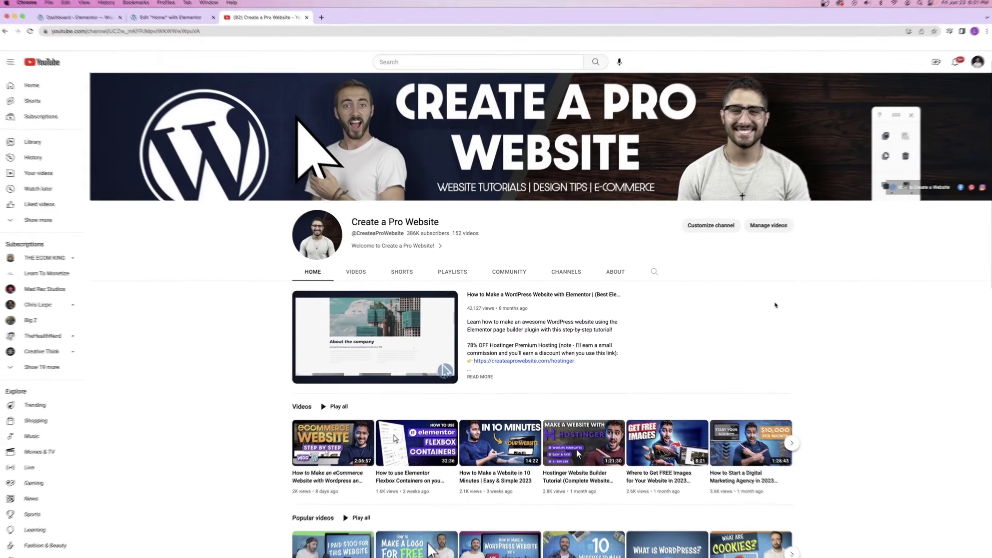
Switch to YouTube and look through the Create a Pro Website channel's home page and video list.
scroll(773, 304, "down", 10)
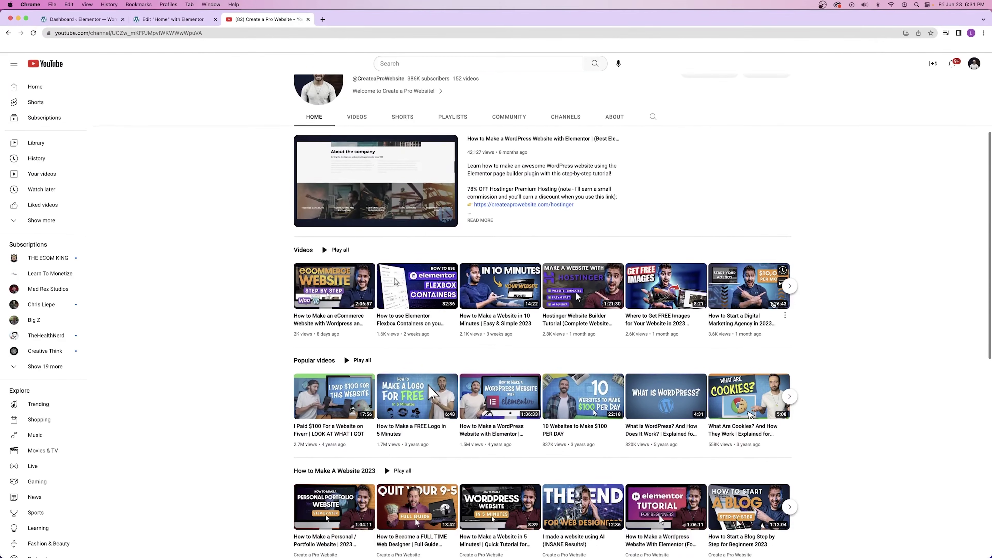
scroll(773, 305, "down", 6)
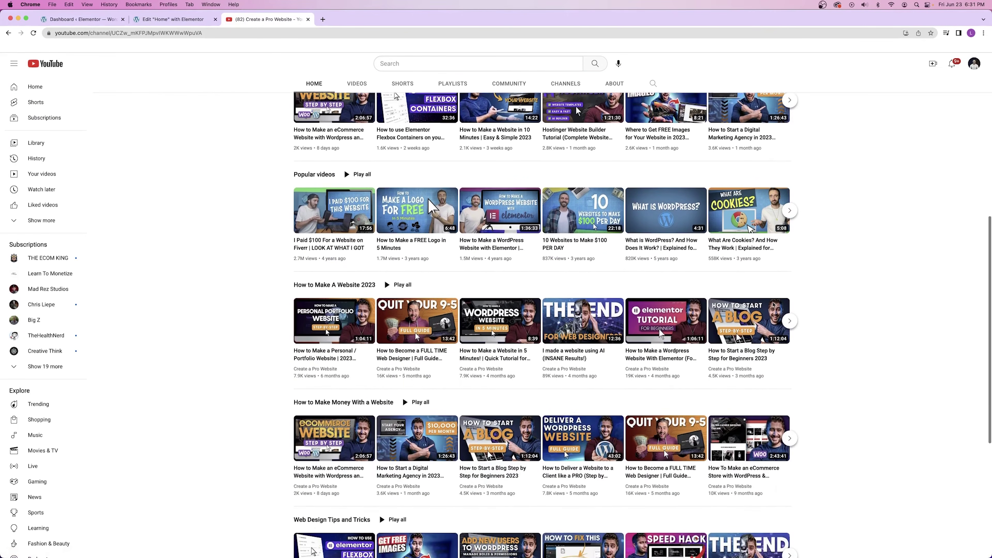
scroll(773, 305, "up", 5)
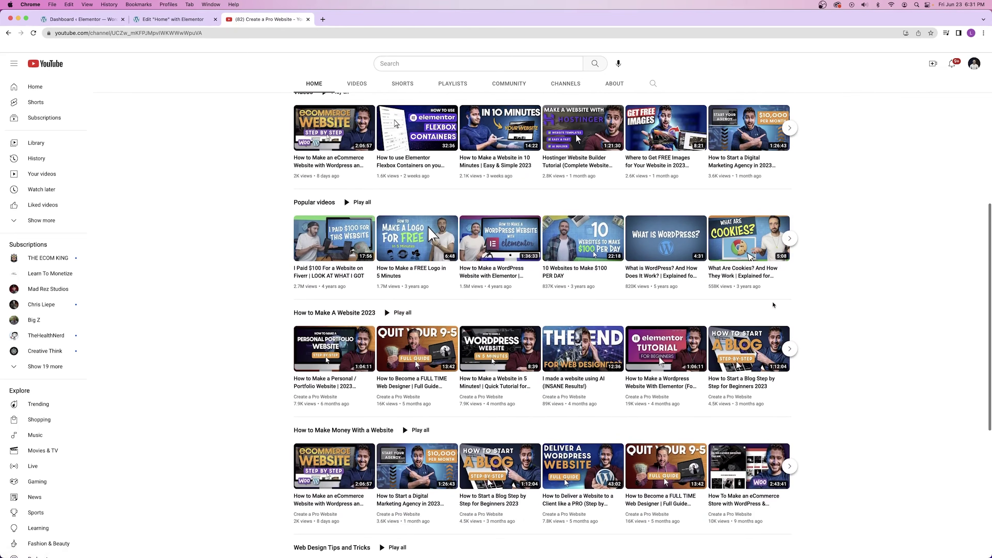
scroll(772, 306, "up", 8)
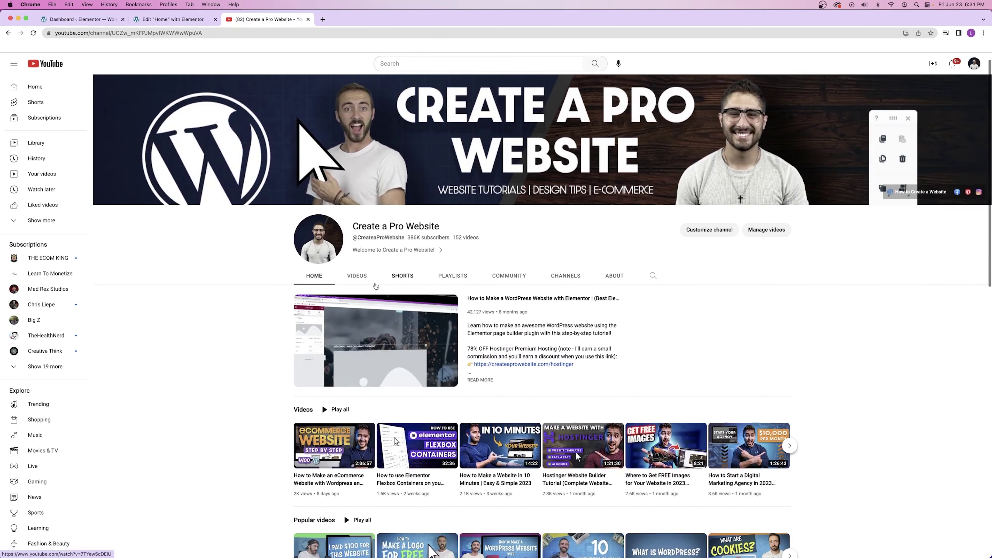
scroll(853, 304, "down", 8)
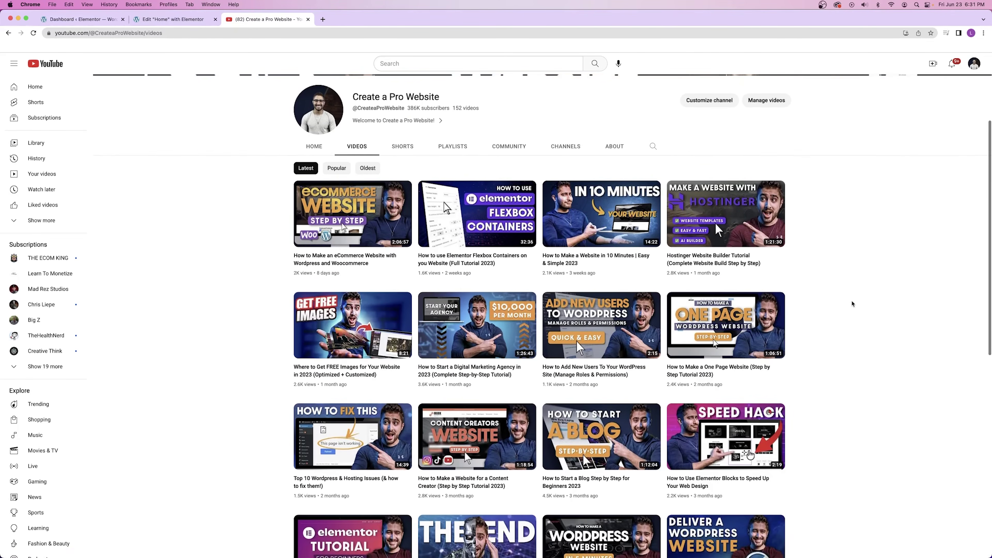
scroll(852, 303, "down", 3)
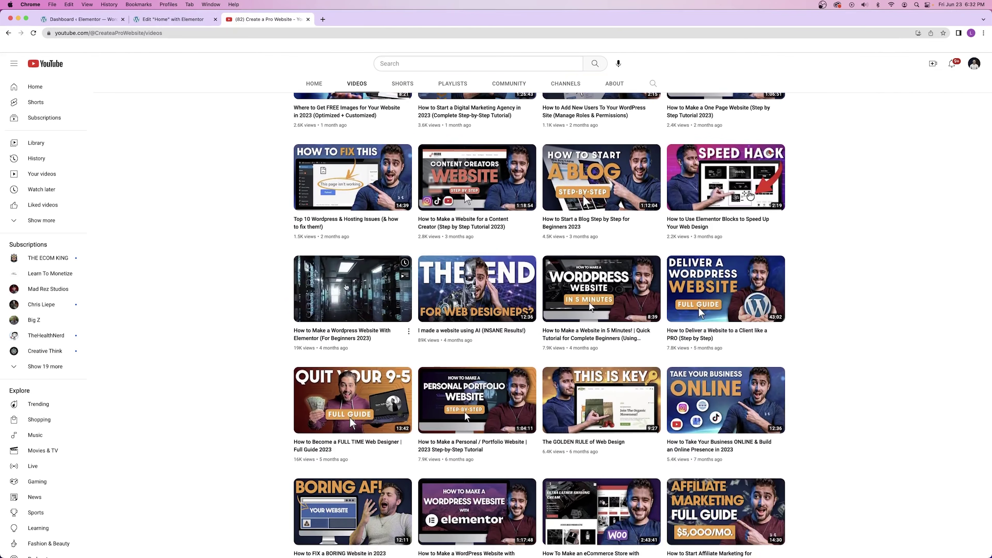